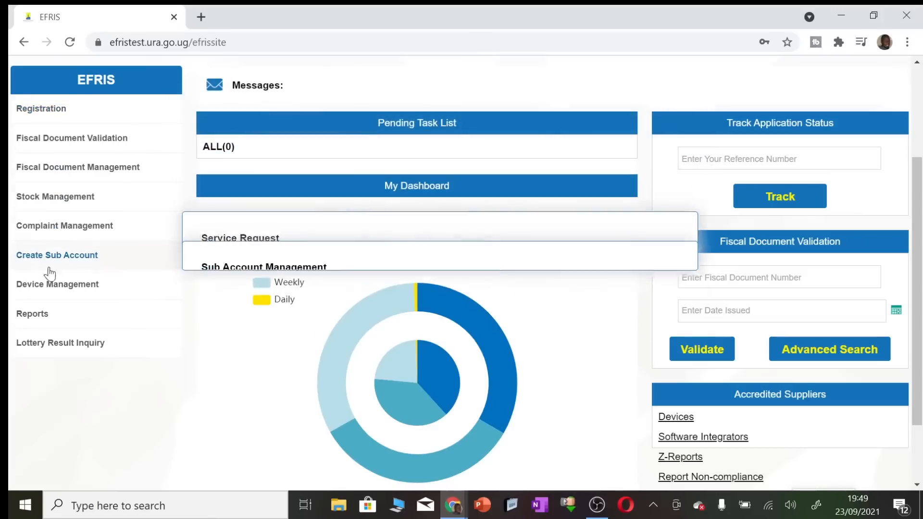
Open the Receipts/Invoices Issue form from Fiscal Document Management
mouse_move(64, 151)
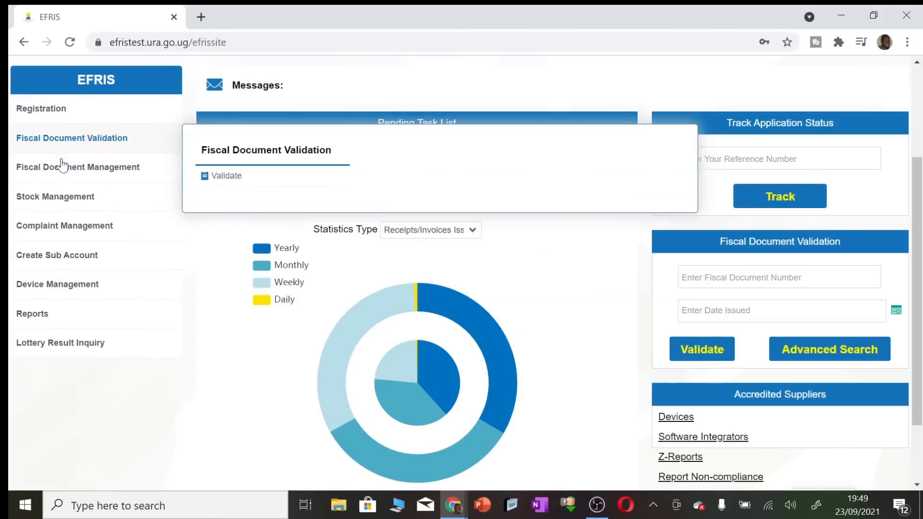
mouse_move(60, 172)
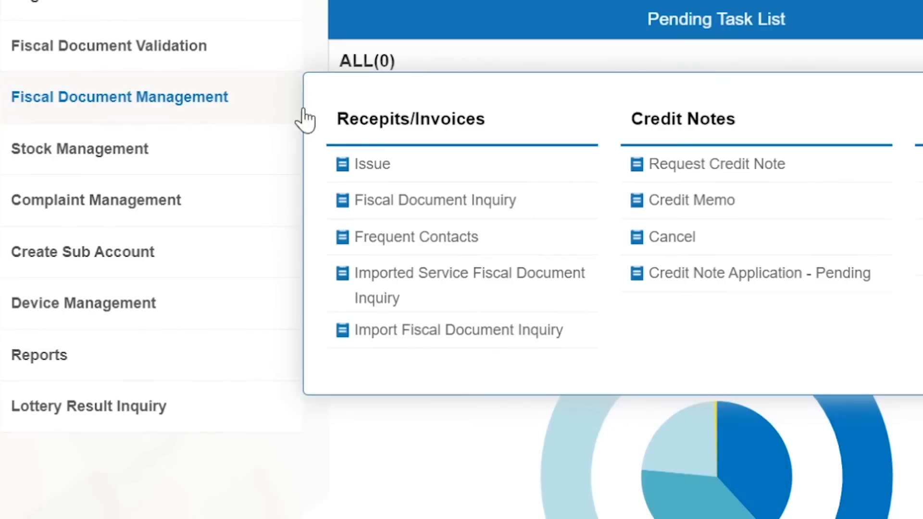
click(370, 166)
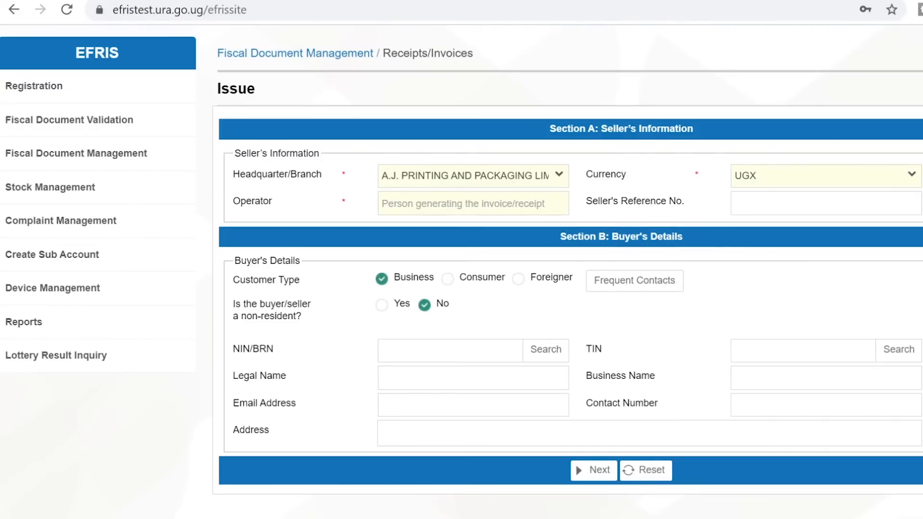
Enter the operator's name in the Operator field, then move to Seller's Reference No
scroll(461, 272, up, 1)
scroll(461, 272, down, 2)
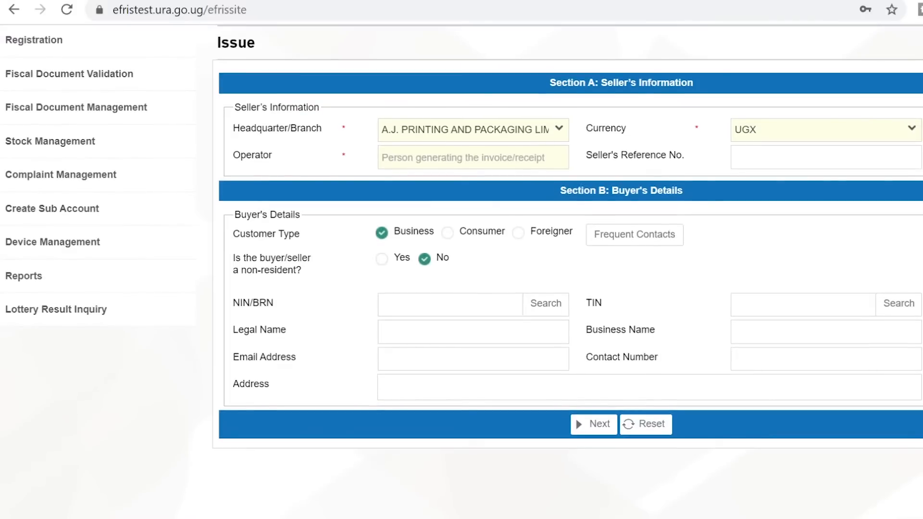
click(473, 158)
text(A)
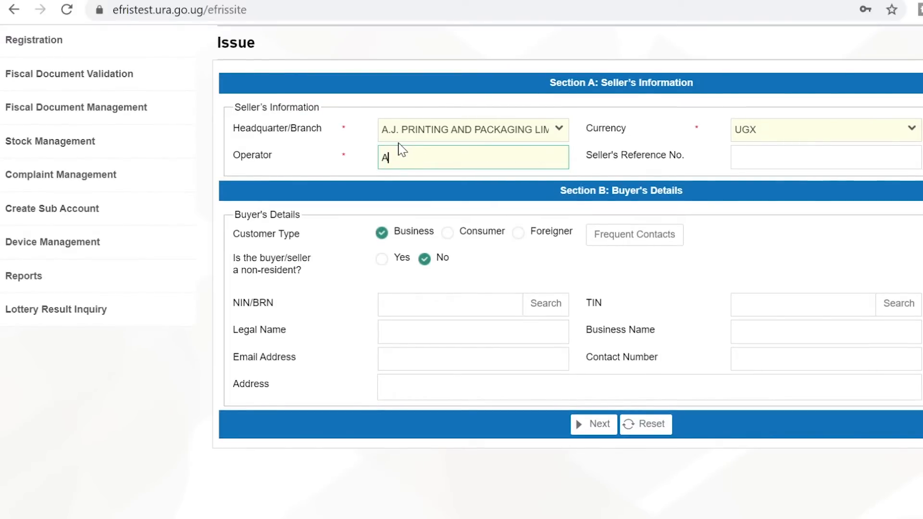
text(rnold)
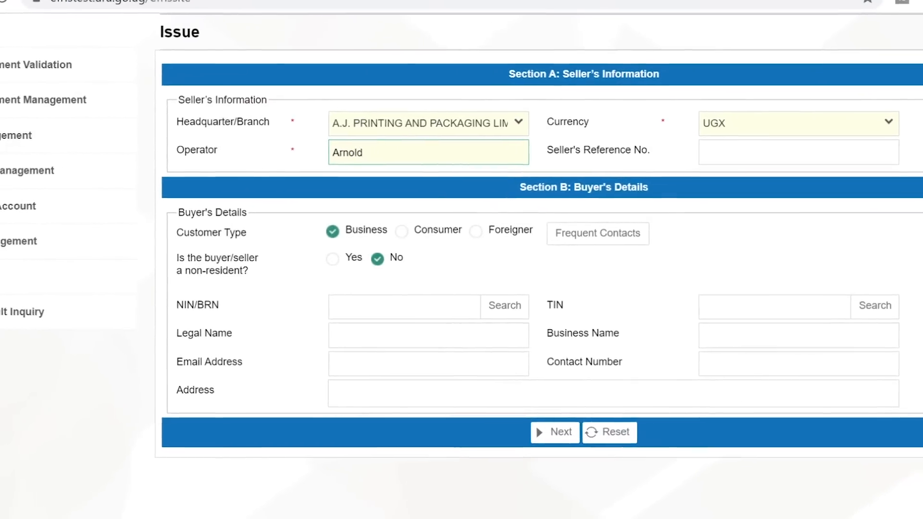
click(788, 166)
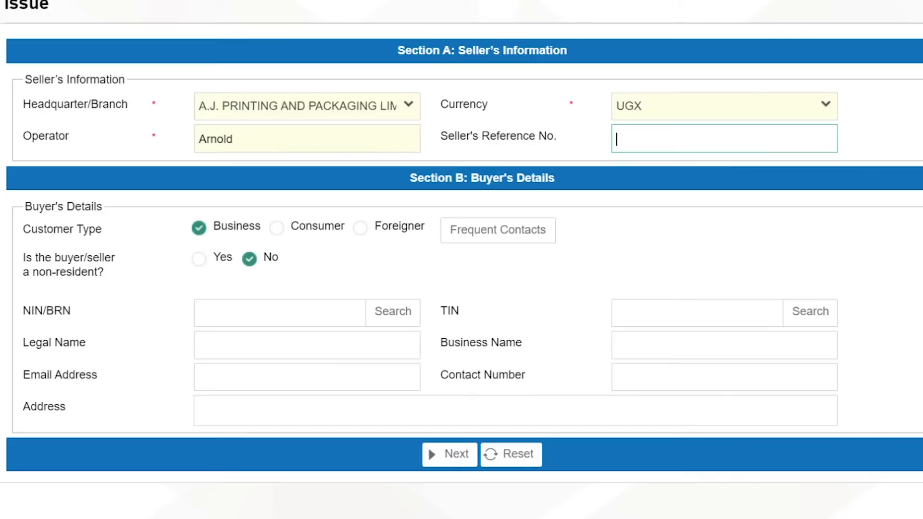
click(278, 228)
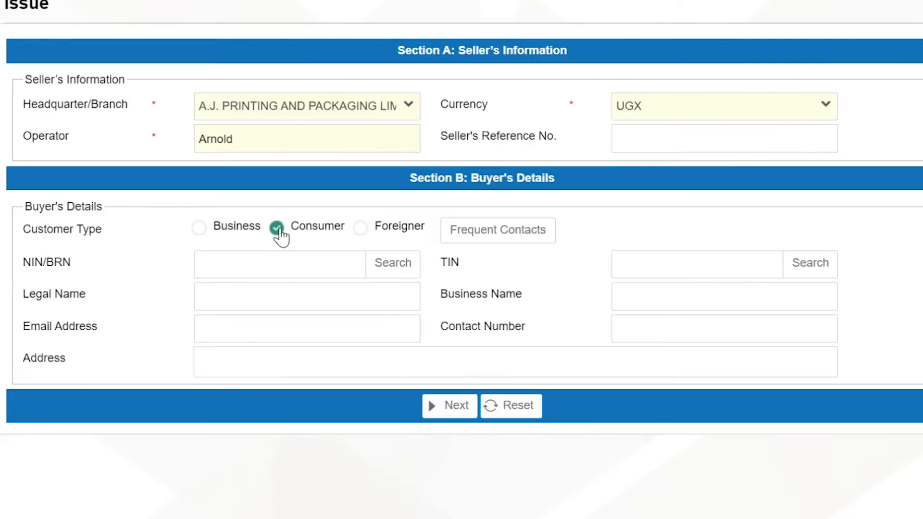
click(361, 229)
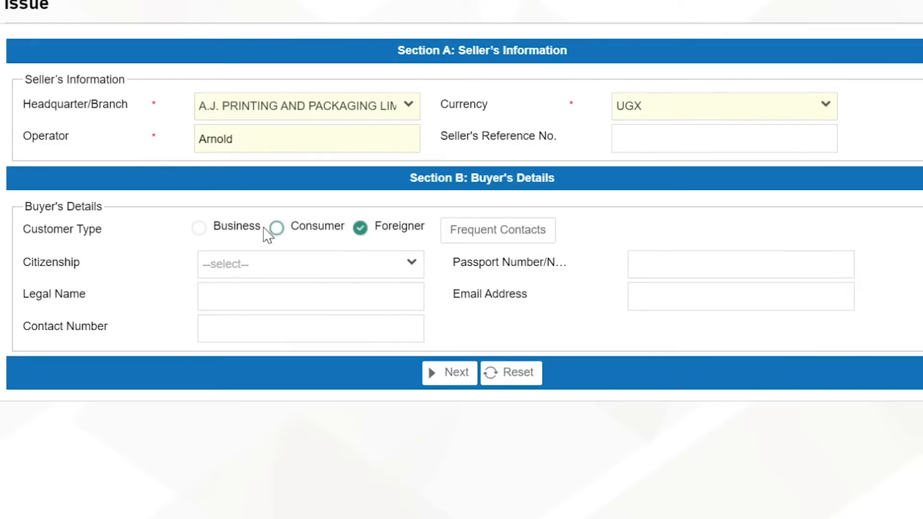
click(515, 233)
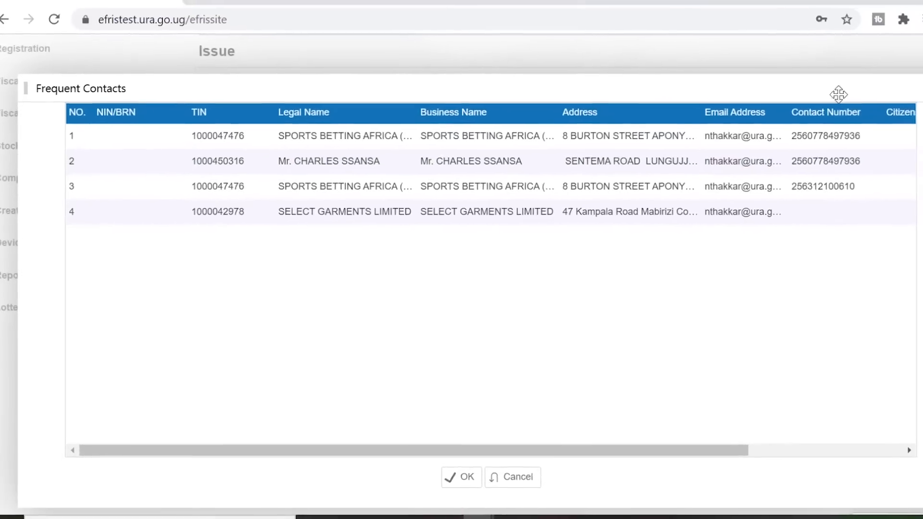
click(899, 98)
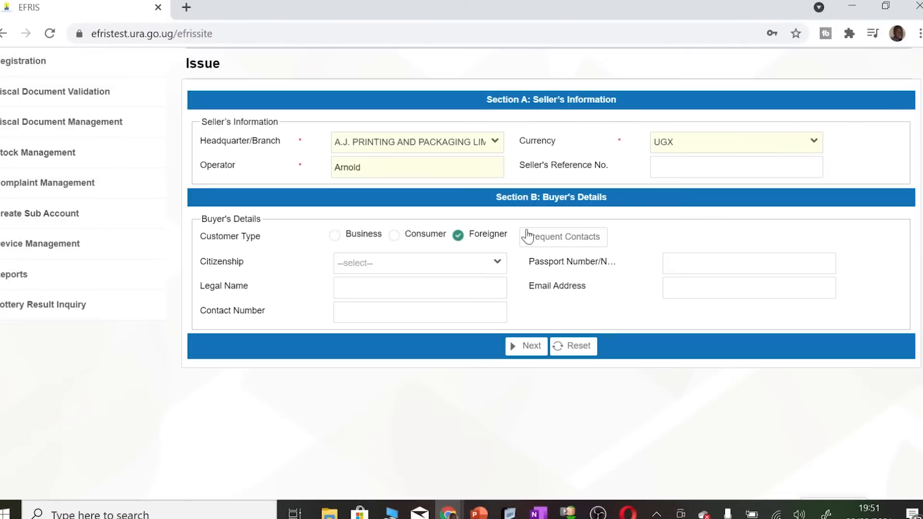
click(394, 235)
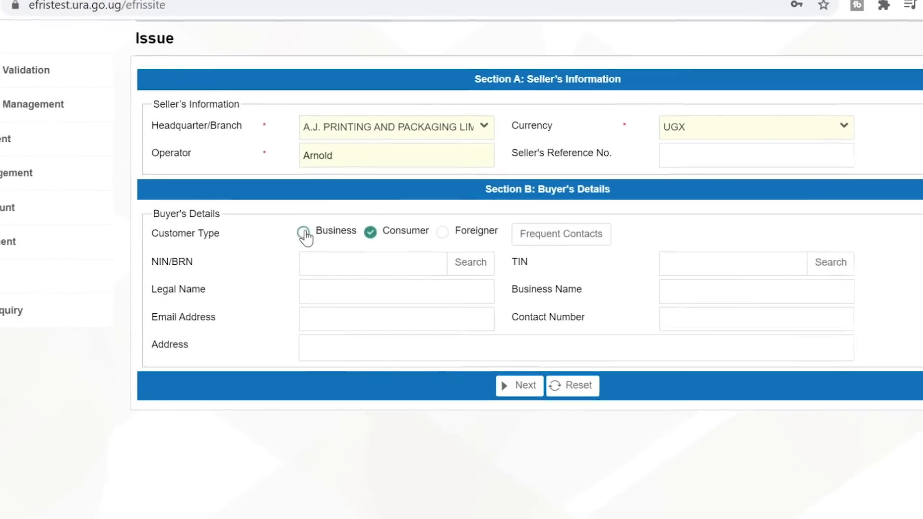
click(303, 233)
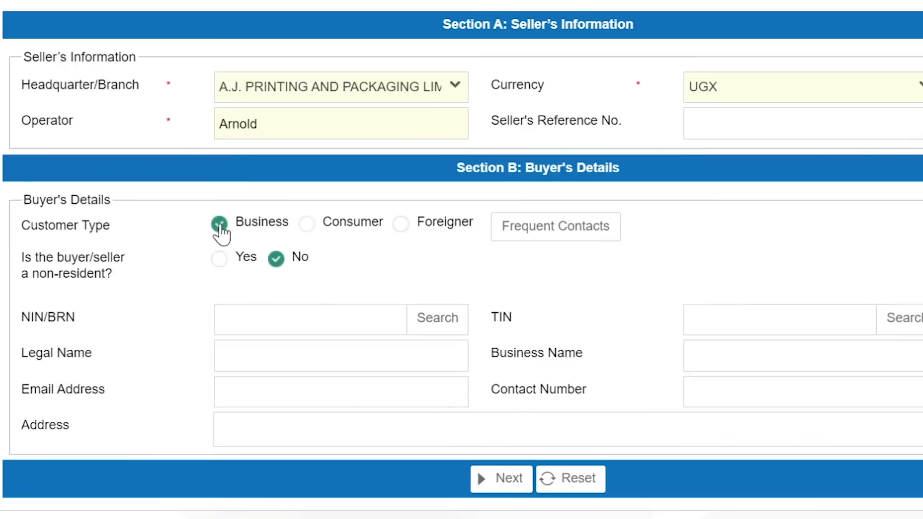
click(313, 232)
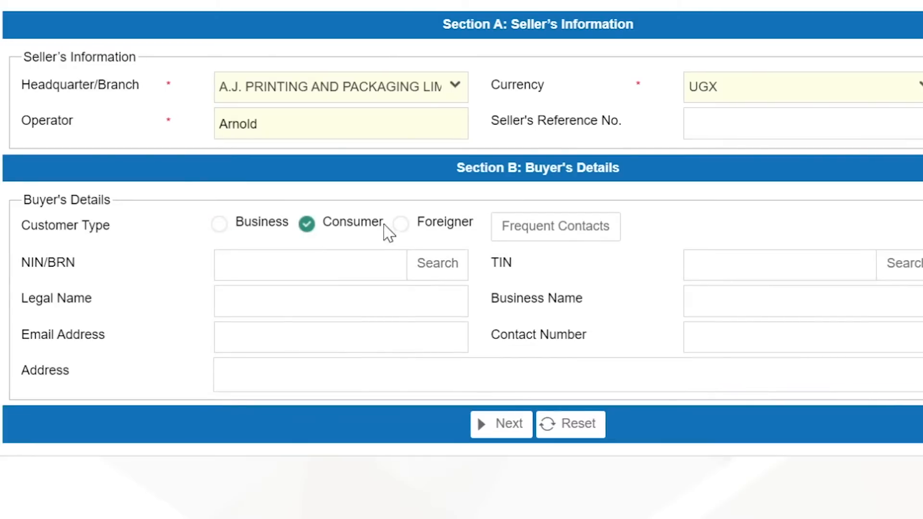
click(403, 227)
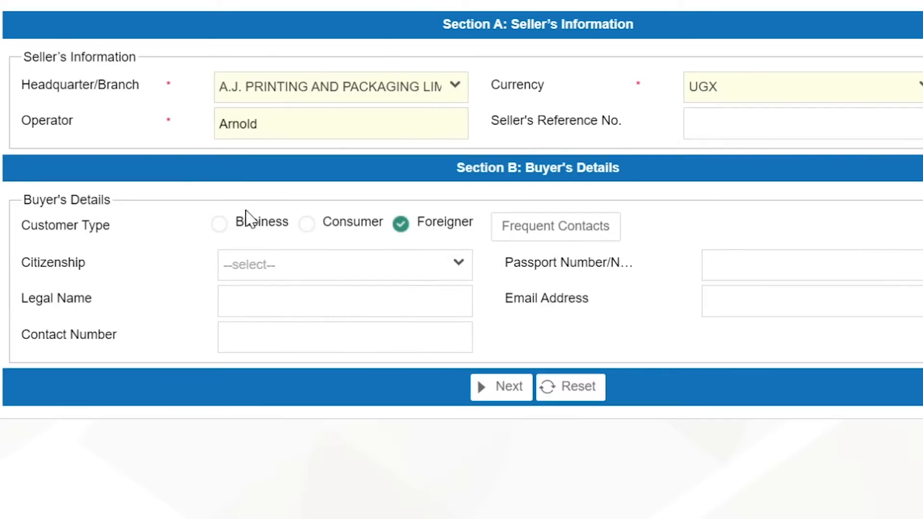
click(221, 225)
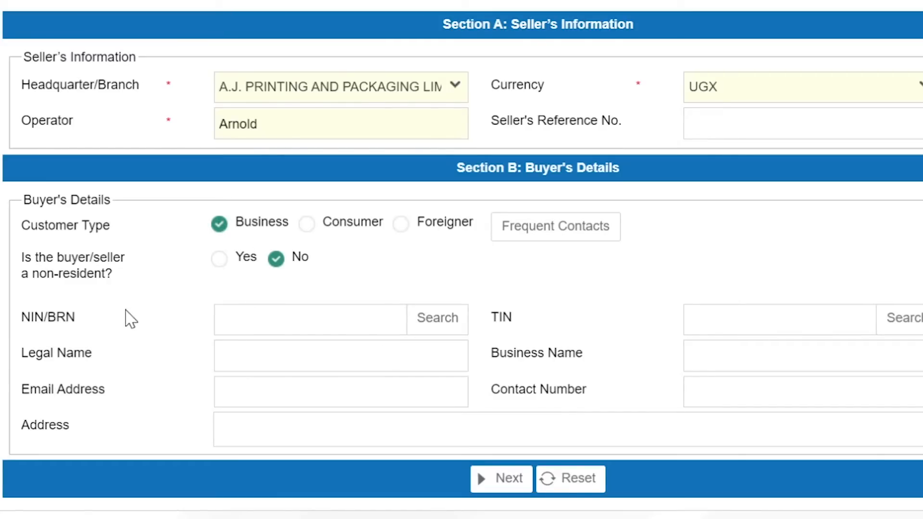
Fetch the buyer's details from their TIN and continue to the goods/services section
click(702, 320)
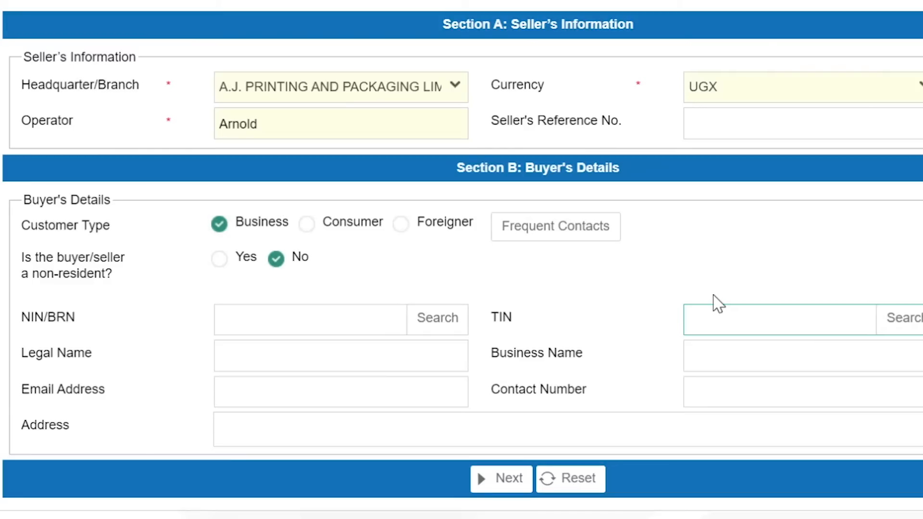
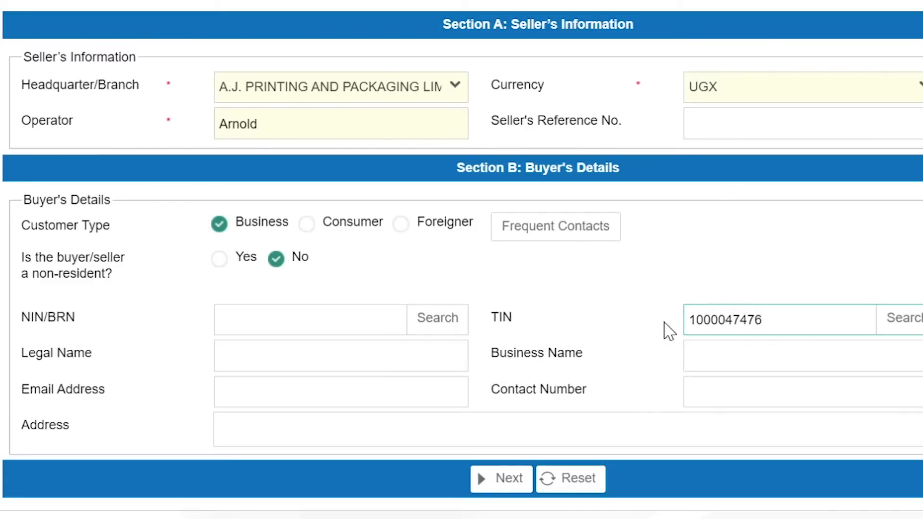
key(Return)
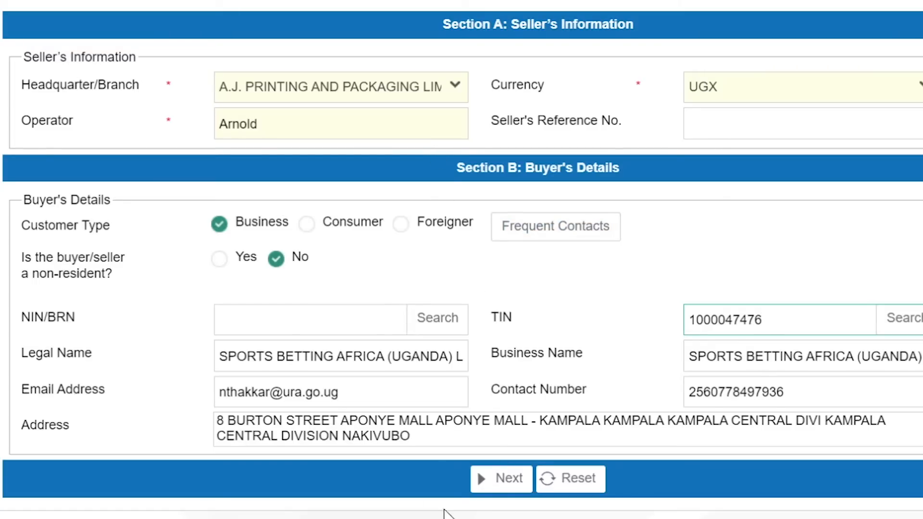
click(495, 489)
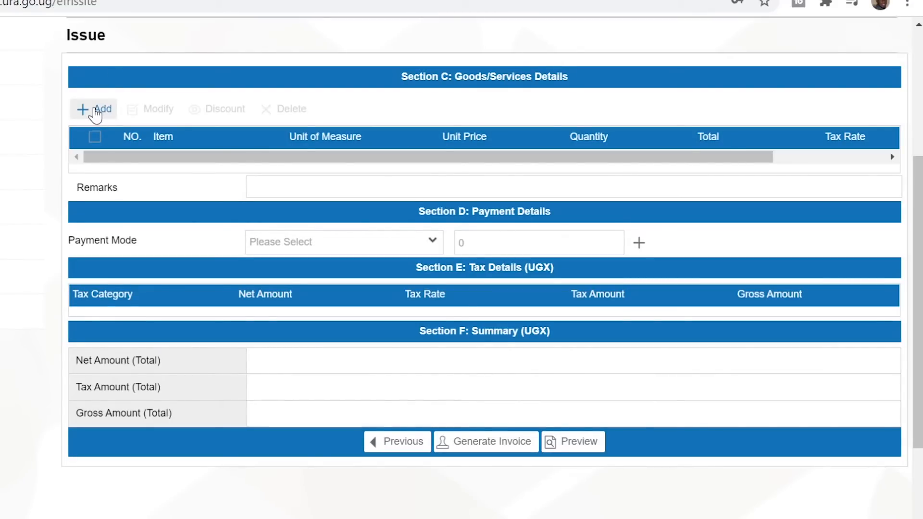
Add a new goods line and open the Goods/Services Inquiry lookup
click(96, 115)
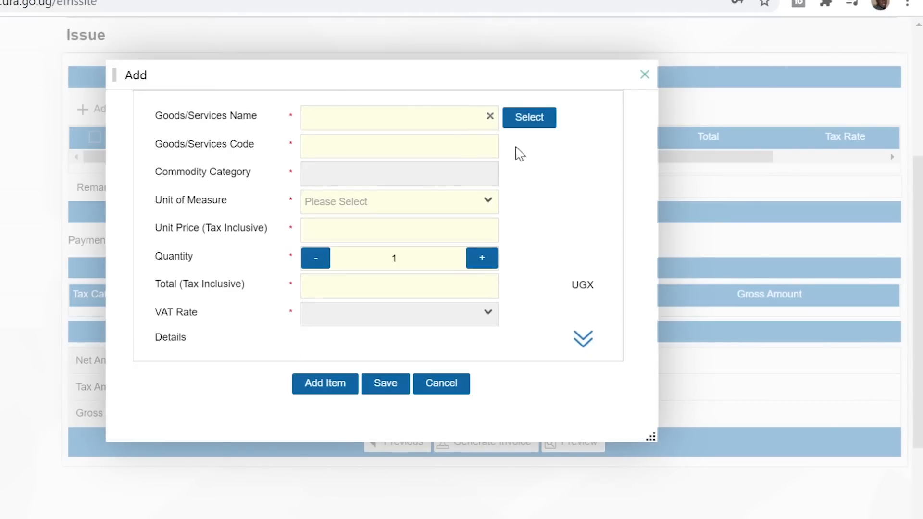
click(534, 123)
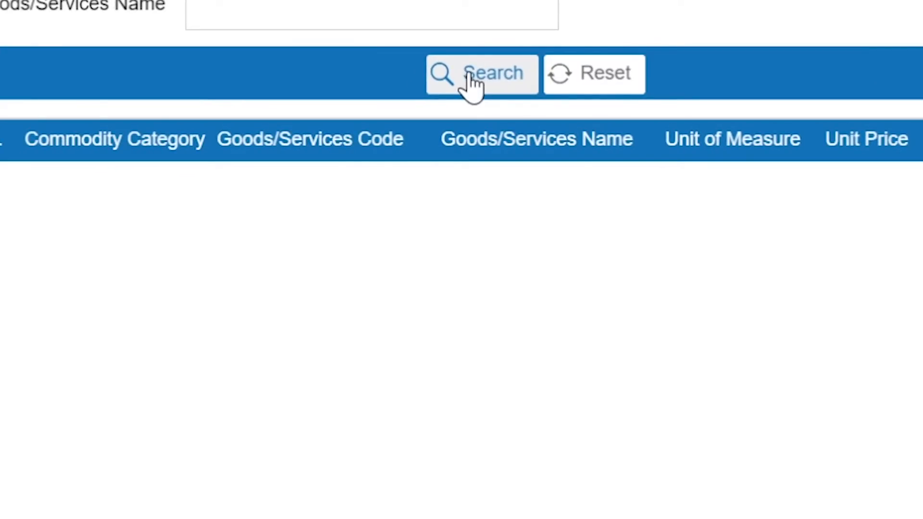
Choose Jerrycans (code 00007, PP-Piece, 20,000) from the registered goods list
click(476, 76)
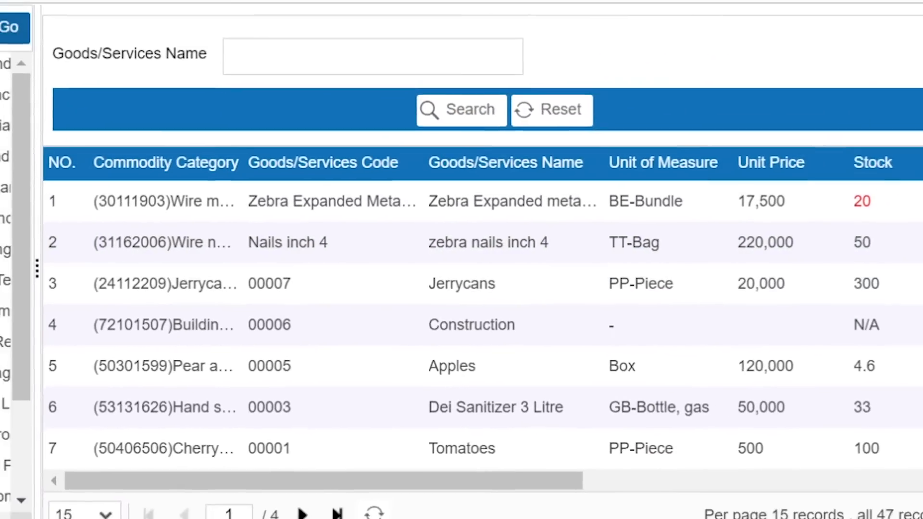
mouse_move(910, 268)
mouse_down()
mouse_move(905, 376)
mouse_move(904, 267)
mouse_up()
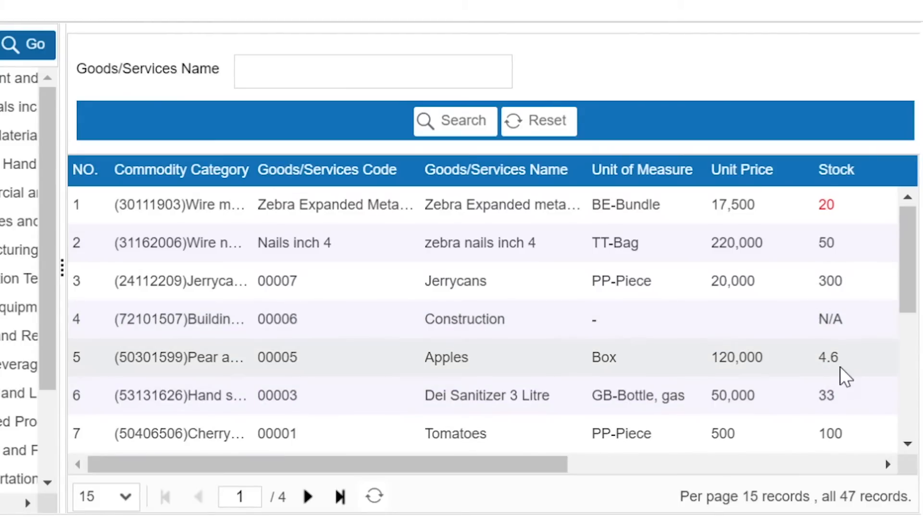
scroll(846, 374, down, 5)
scroll(846, 374, up, 5)
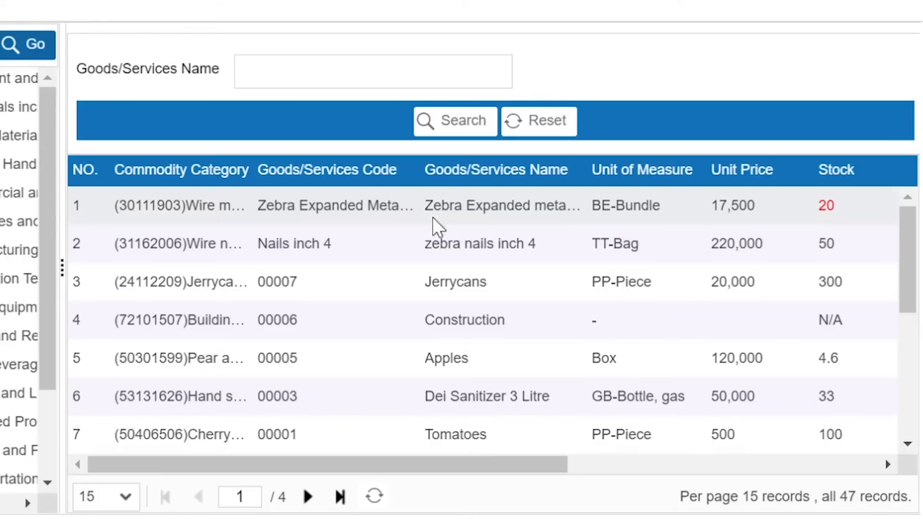
click(429, 246)
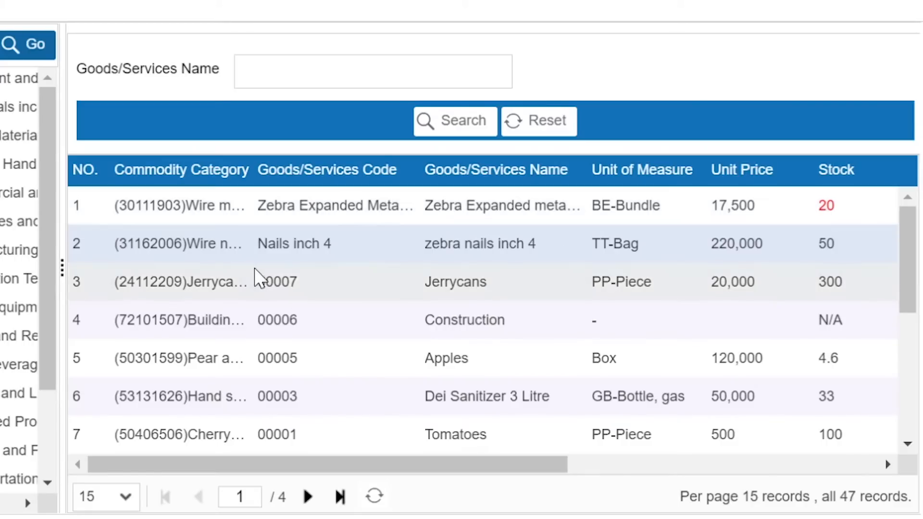
click(491, 297)
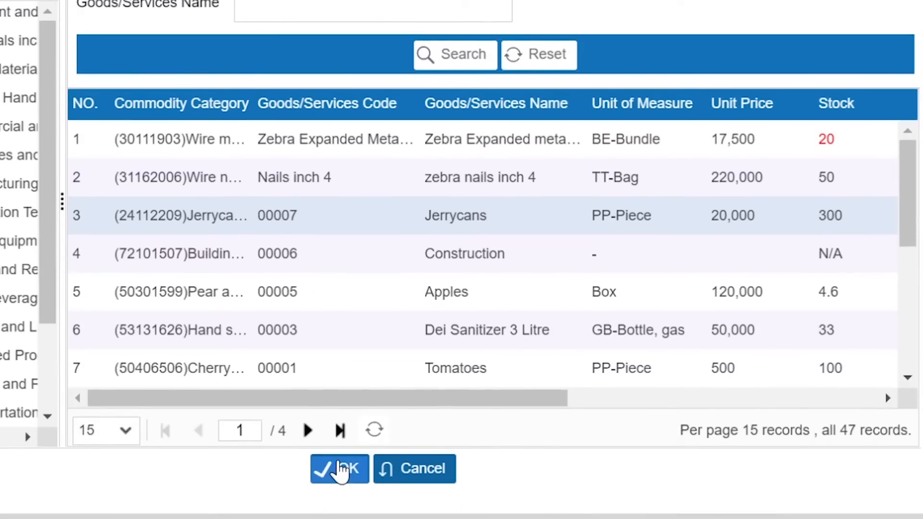
click(341, 469)
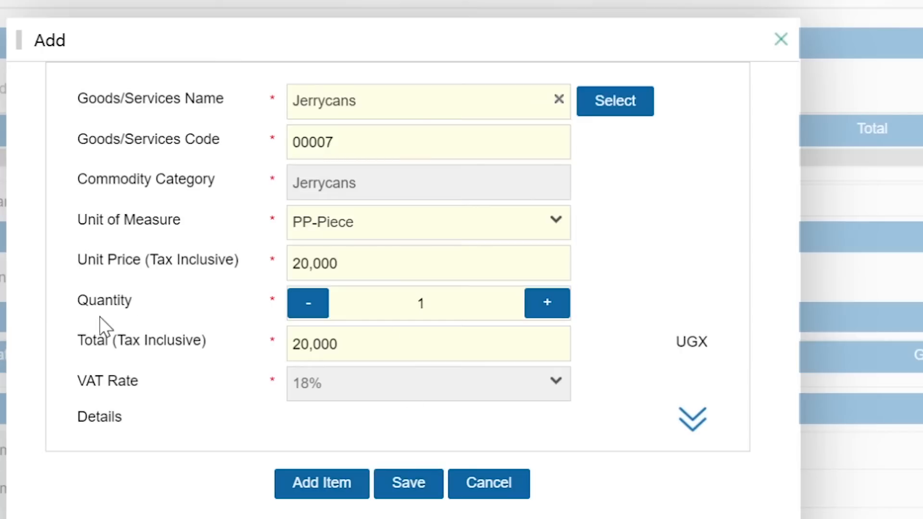
Set the Jerrycans quantity to 7 (total 140,000) and save the line
click(548, 305)
click(548, 305)
click(548, 305)
click(548, 305)
click(548, 305)
click(548, 305)
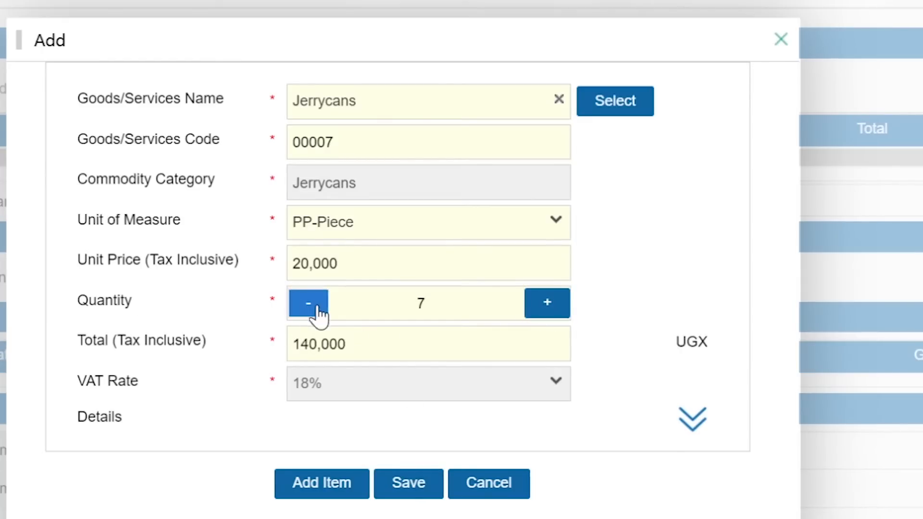
click(317, 308)
click(317, 307)
click(317, 308)
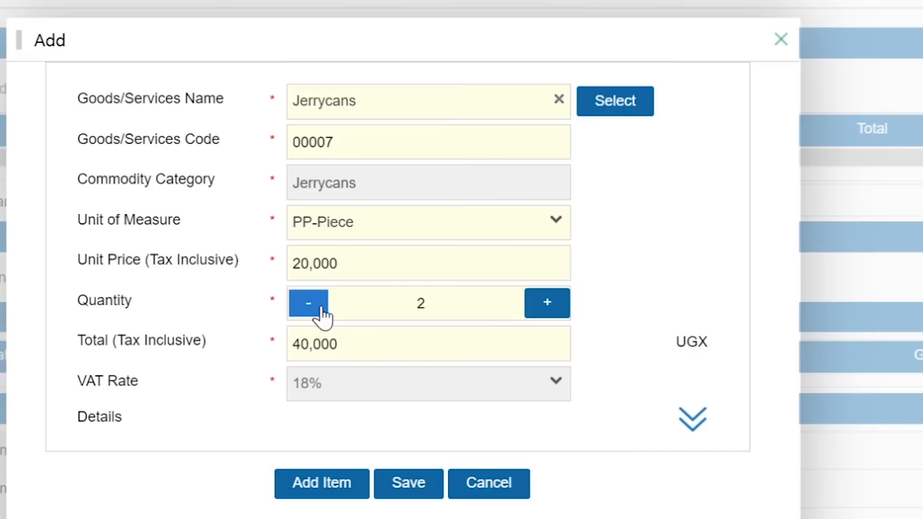
click(547, 304)
click(547, 304)
click(547, 304)
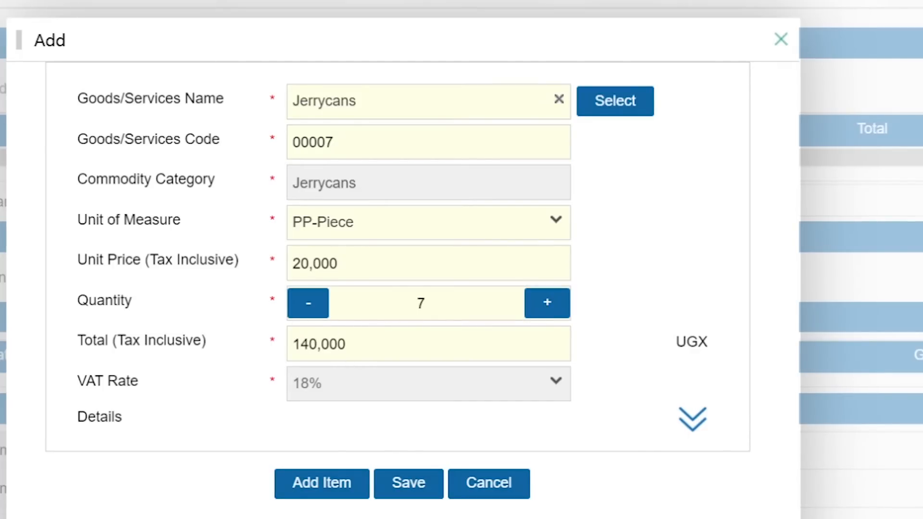
click(547, 304)
drag(346, 344, 290, 344)
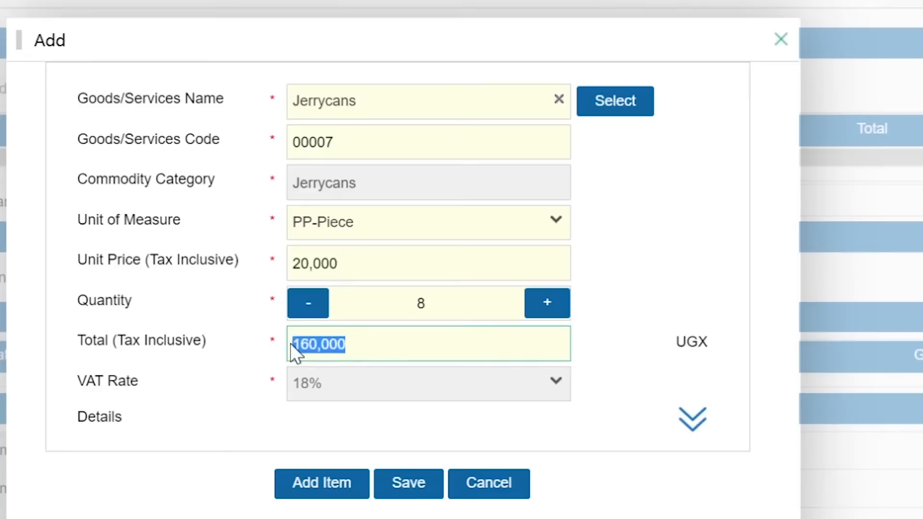
click(309, 312)
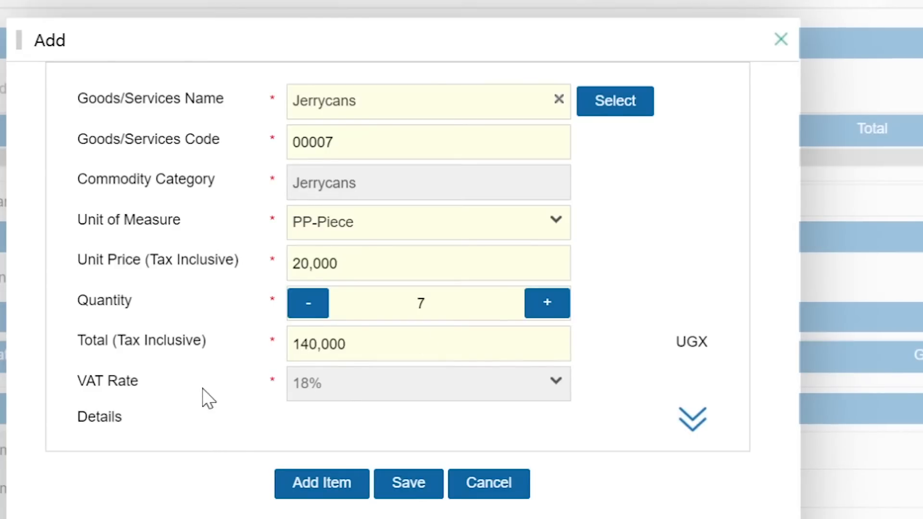
click(408, 486)
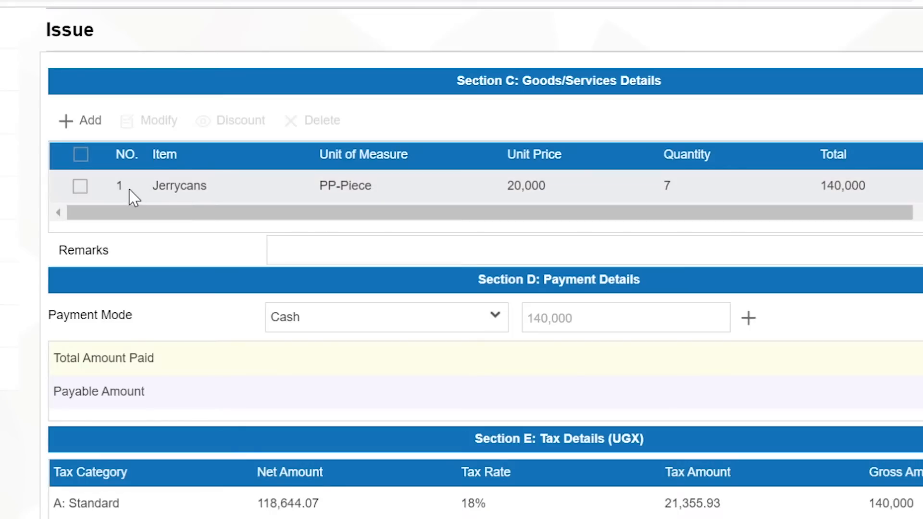
Start a second goods line with Apples (code 00005) from the registered goods
click(90, 126)
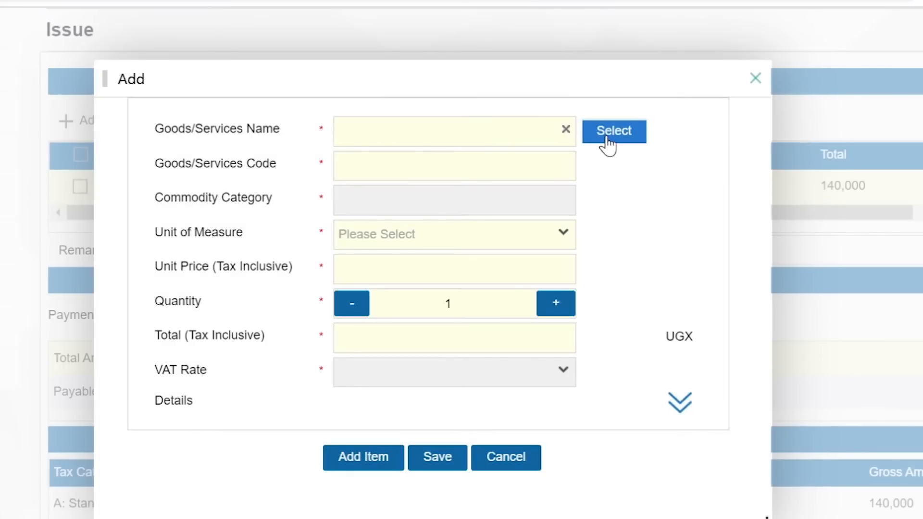
click(611, 142)
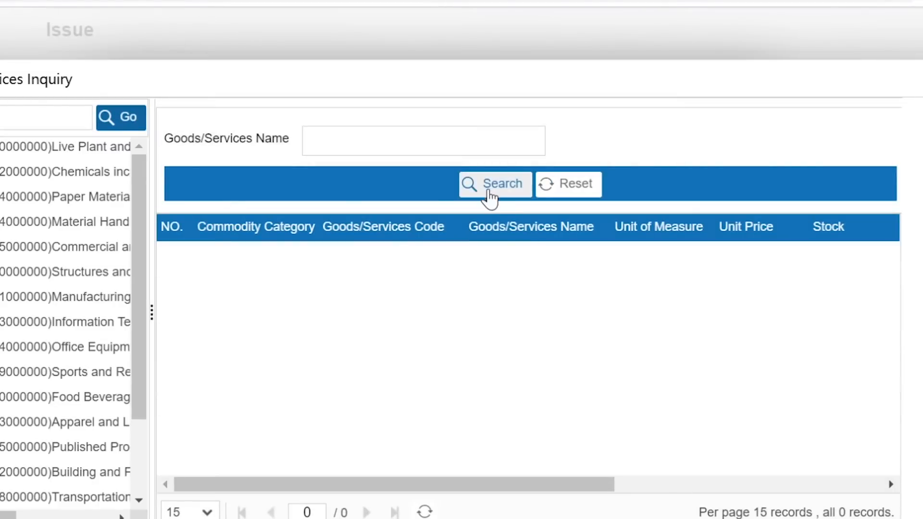
click(489, 194)
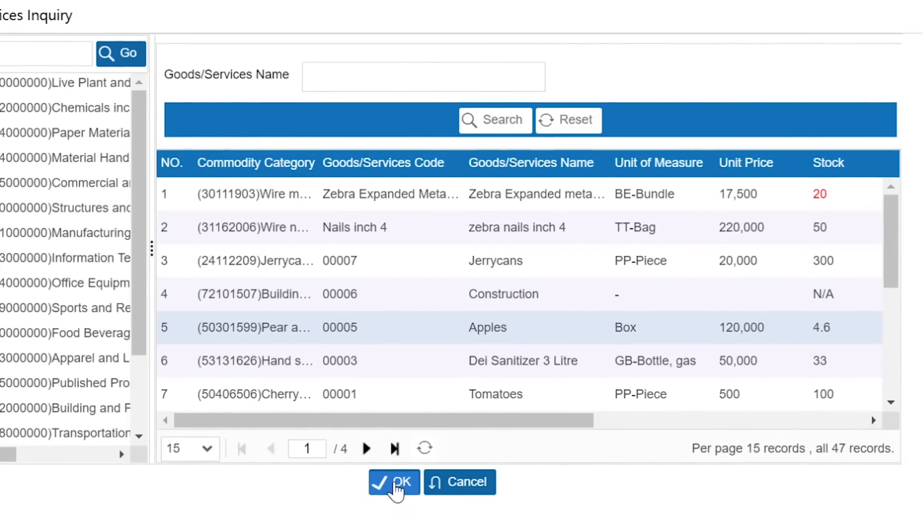
click(395, 485)
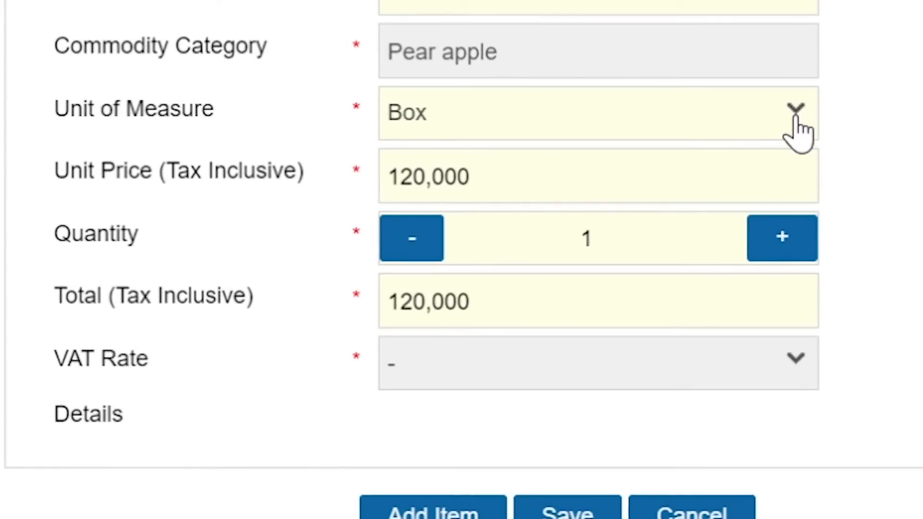
Set the Apples unit of measure to PU-Tray, priced at 20,000
click(794, 119)
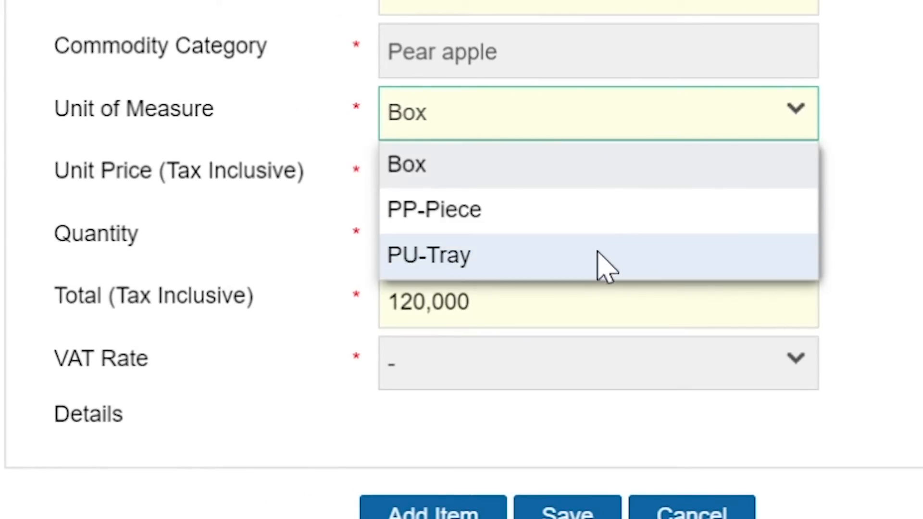
click(507, 208)
click(788, 110)
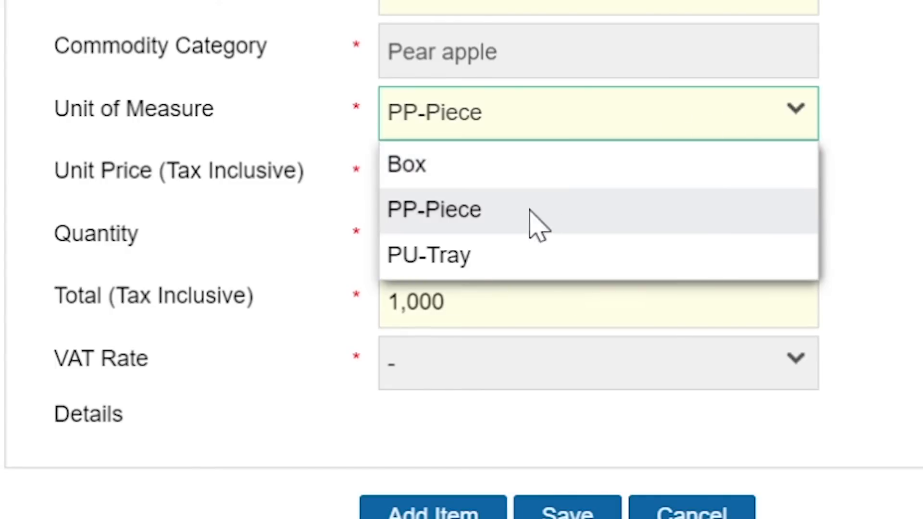
click(461, 257)
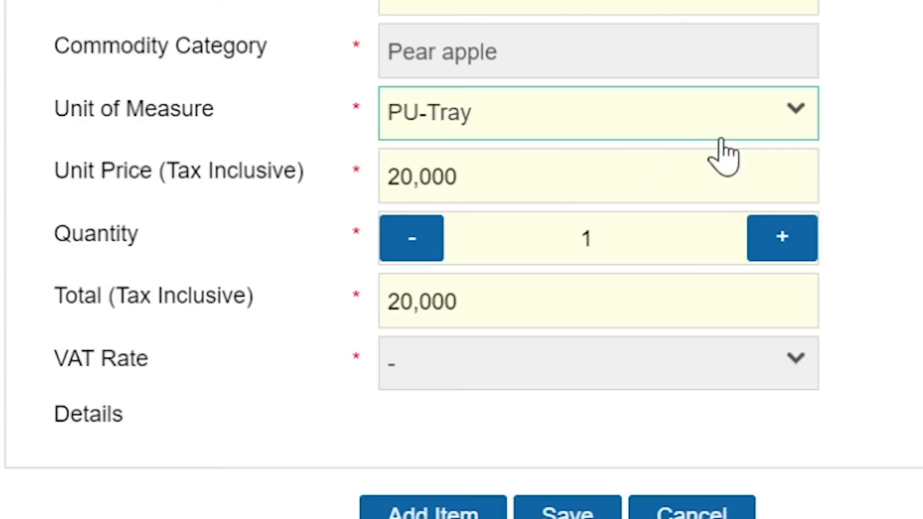
click(786, 113)
click(628, 208)
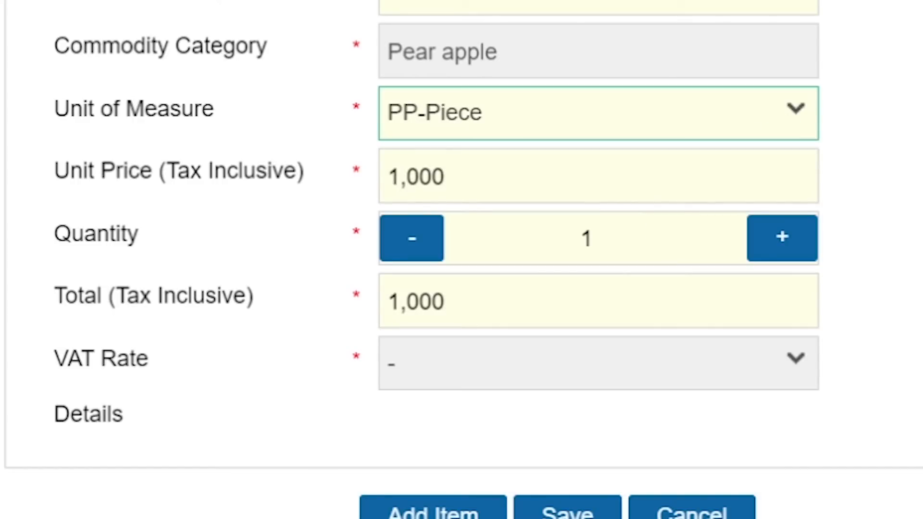
click(217, 175)
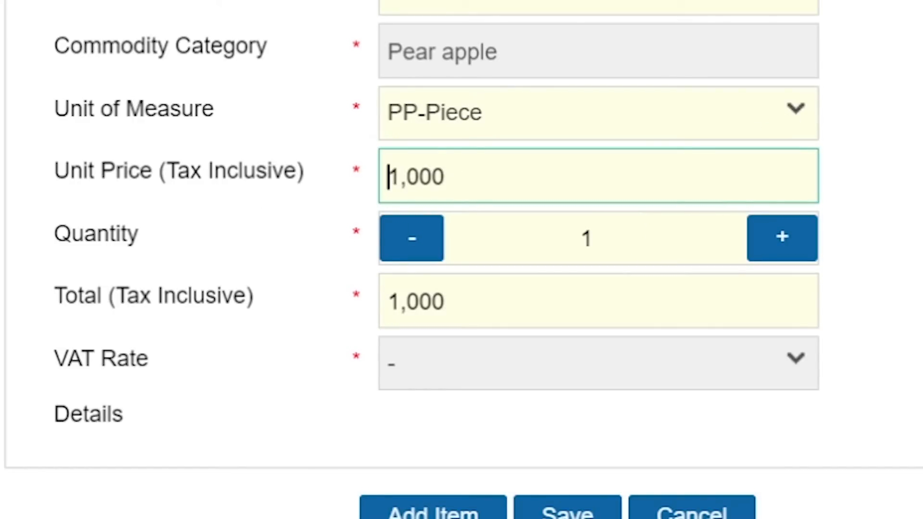
key(ctrl+a)
click(721, 126)
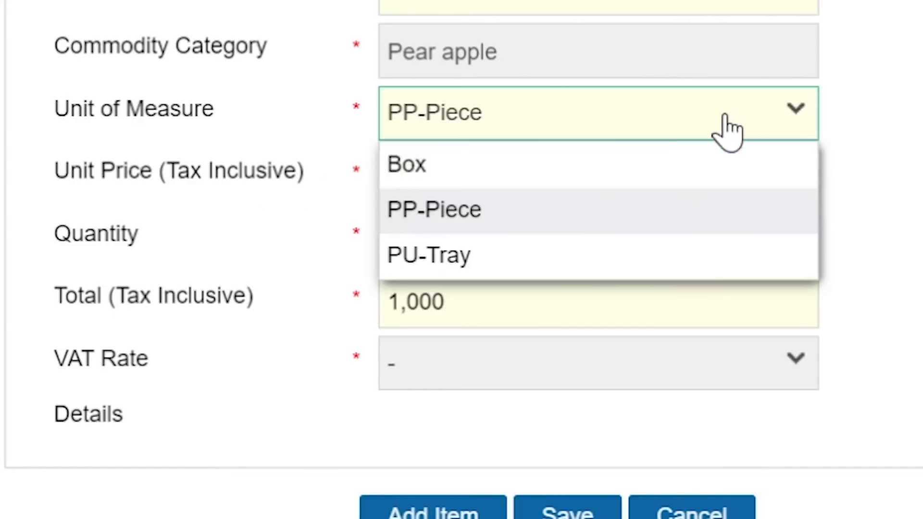
click(488, 176)
drag(471, 177, 367, 186)
click(553, 131)
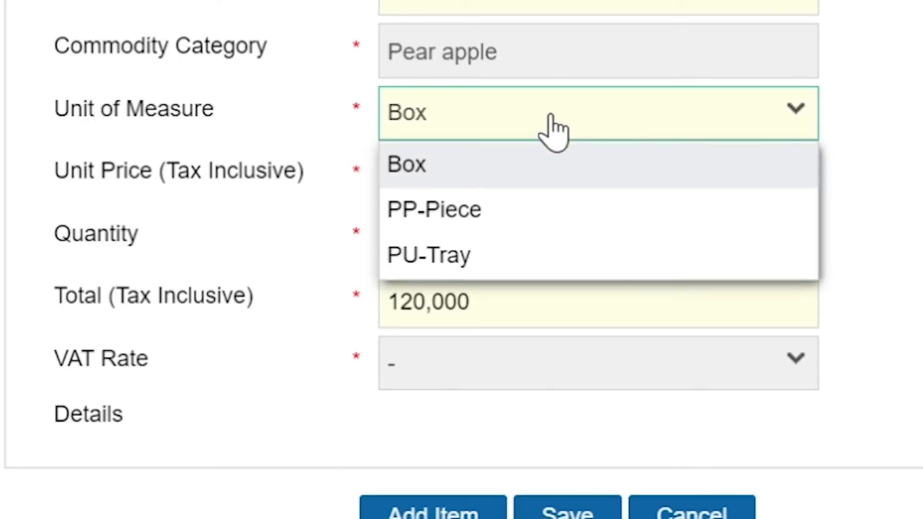
click(509, 255)
drag(458, 177, 378, 187)
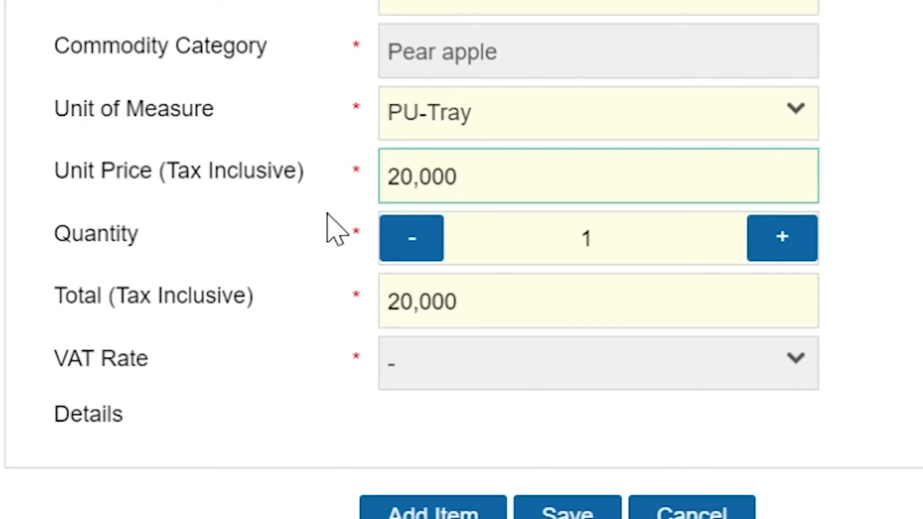
Set the Apples quantity to 1
click(455, 225)
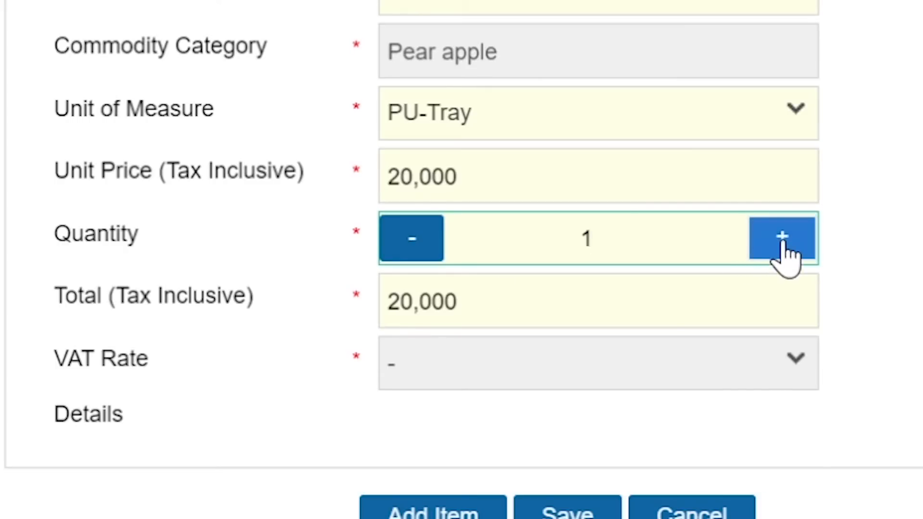
click(782, 243)
click(782, 243)
click(783, 243)
click(782, 243)
click(423, 243)
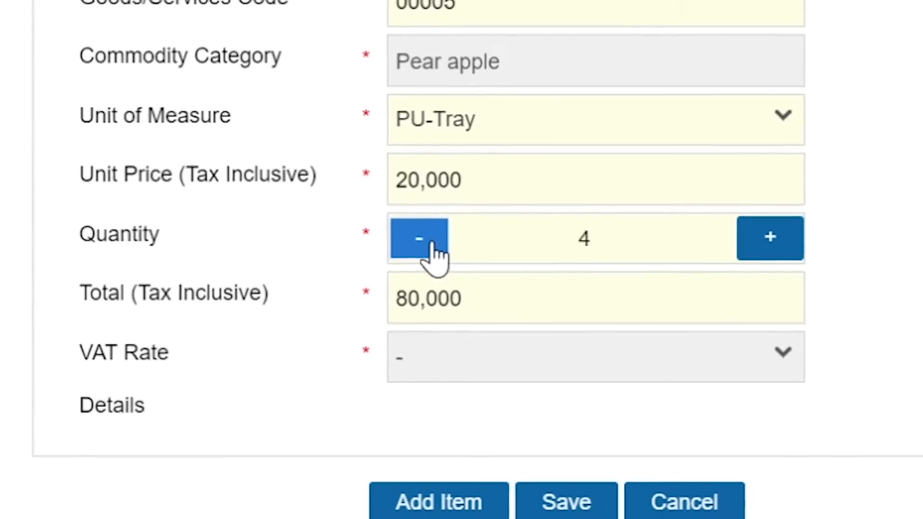
click(423, 243)
click(423, 243)
click(423, 243)
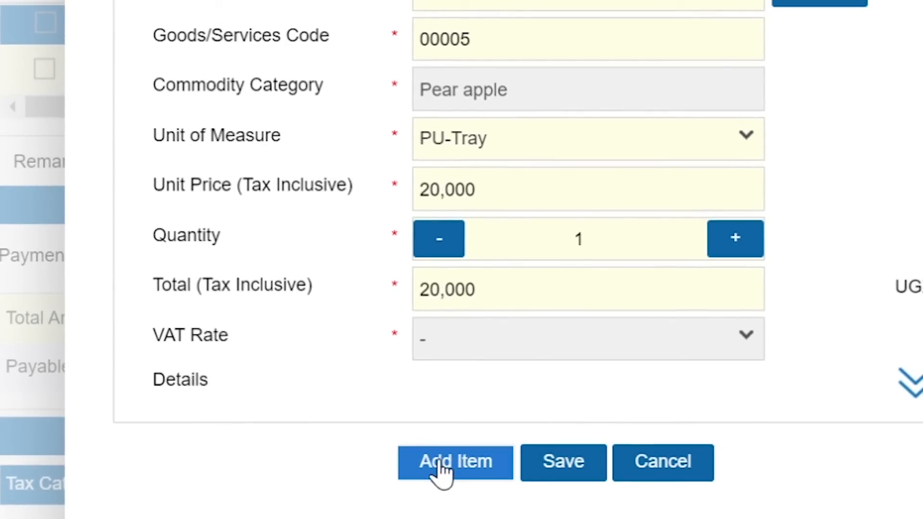
Save the Apples line and pick Dei Sanitizer 3 Litre for a new goods line
click(563, 462)
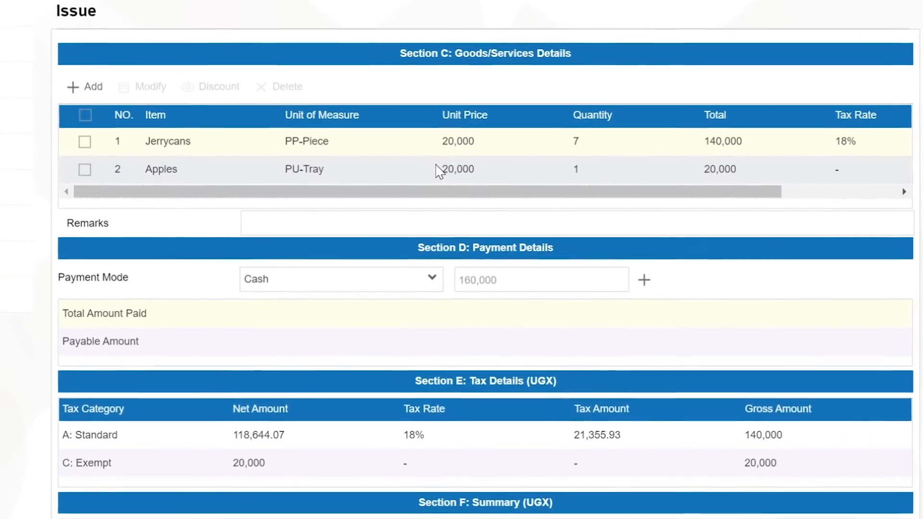
click(92, 87)
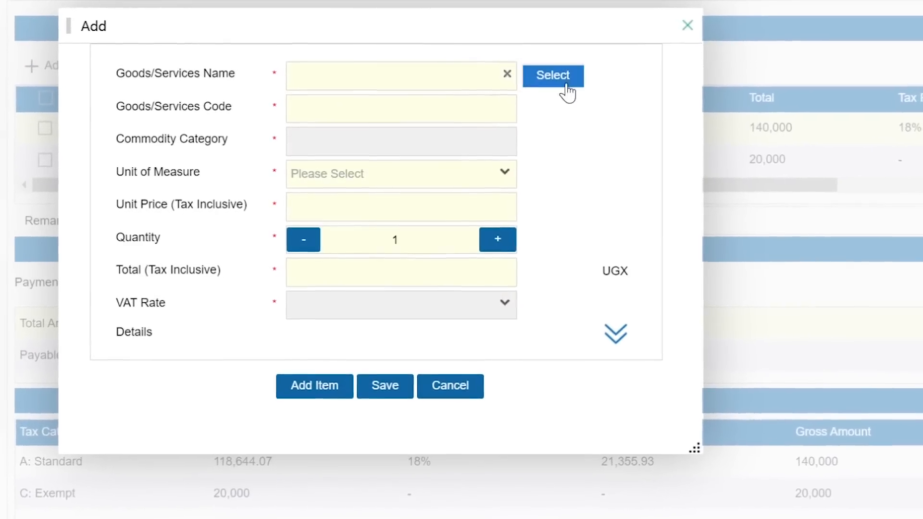
click(563, 85)
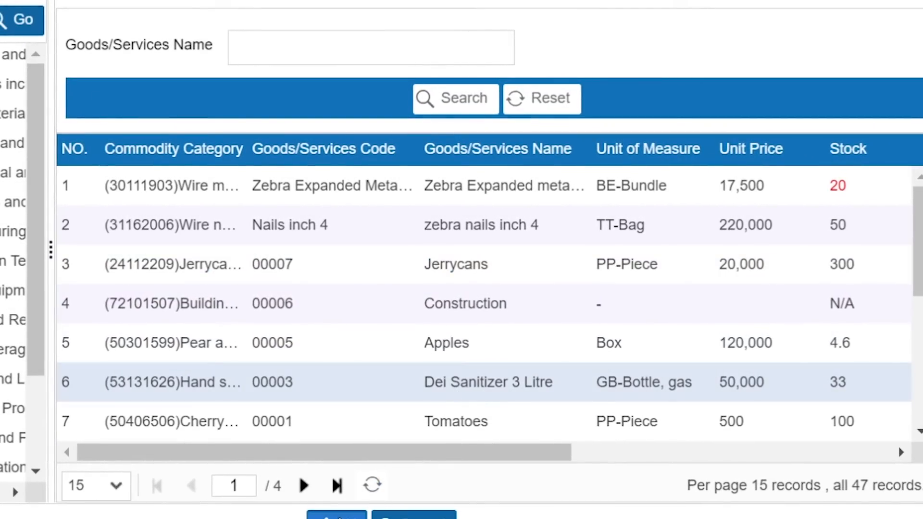
click(348, 514)
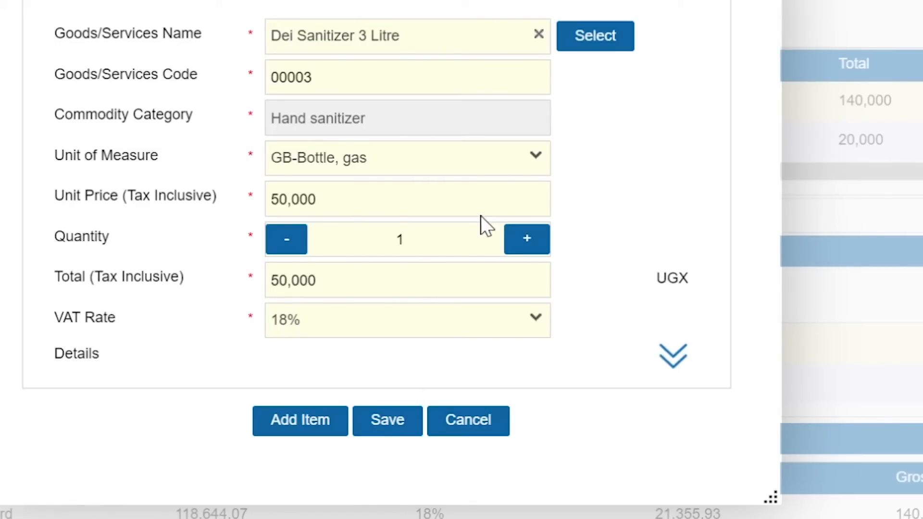
Set the sanitizer quantity to 2 (total 100,000) and add it as the third line
click(527, 239)
click(527, 239)
click(527, 239)
click(285, 246)
click(285, 246)
click(284, 247)
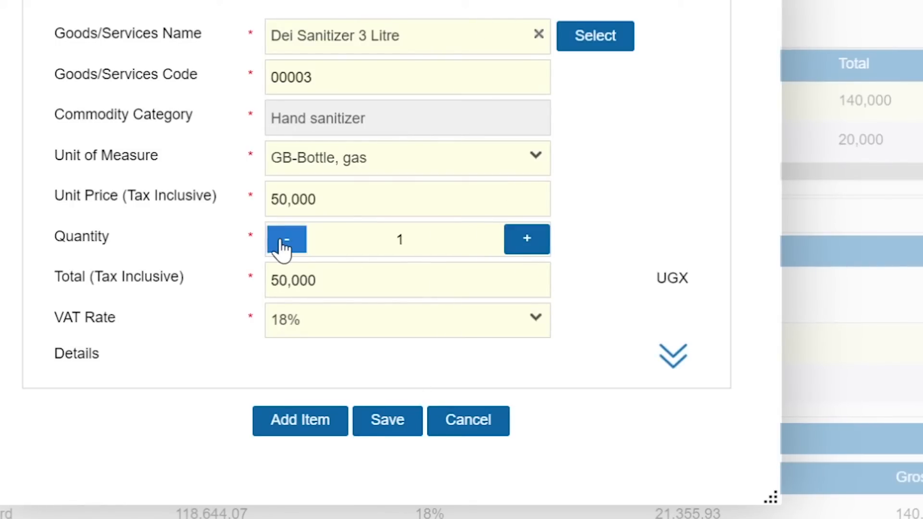
click(522, 246)
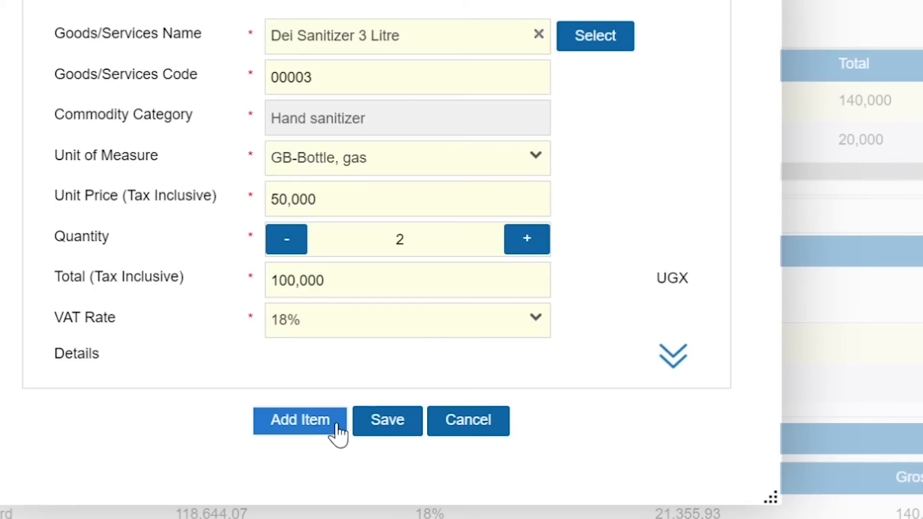
click(317, 423)
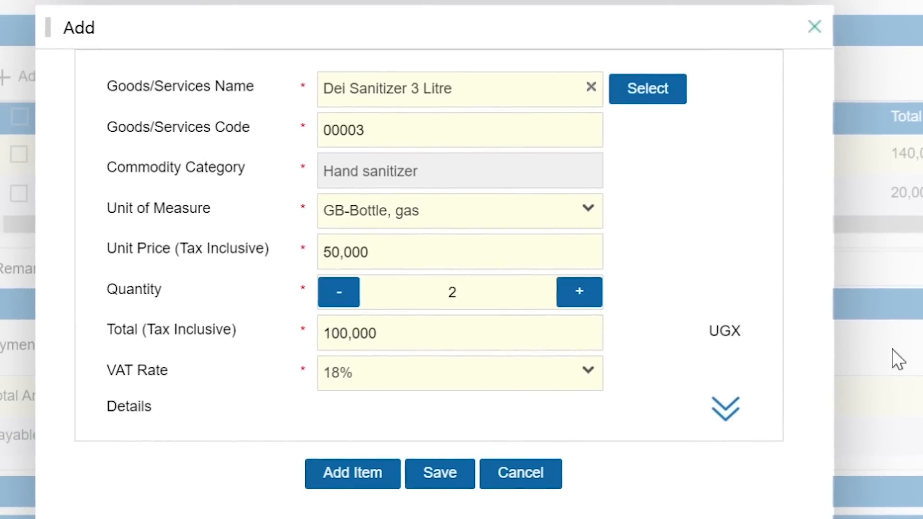
click(357, 471)
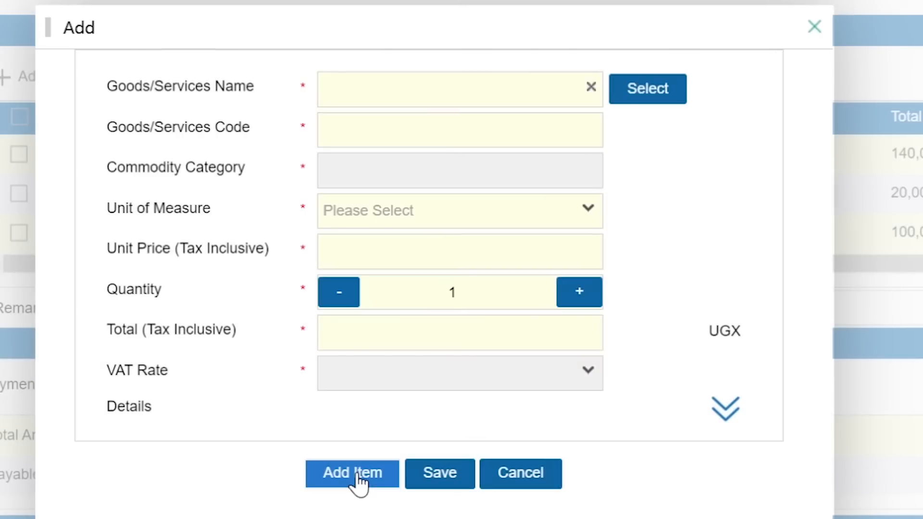
Add ENGLISH CUCUMBER with quantity 2 Kg (12,000) to the goods list
click(650, 97)
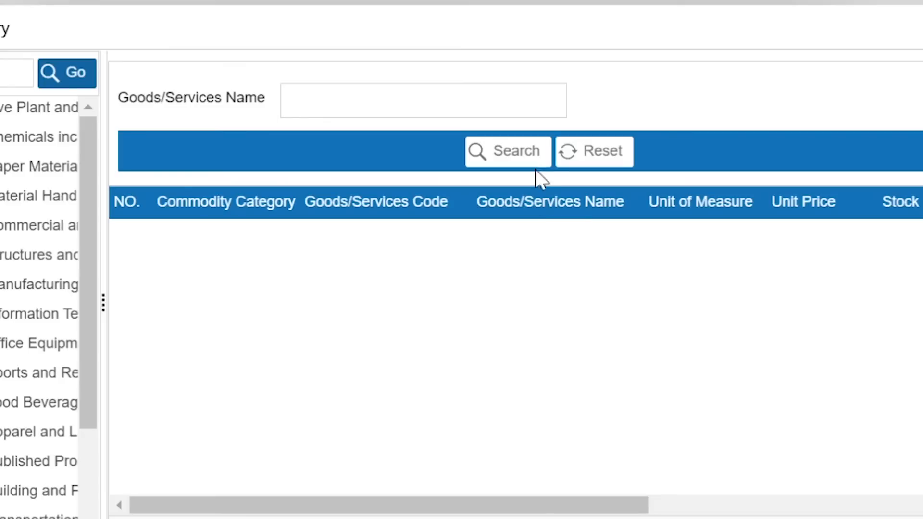
click(534, 164)
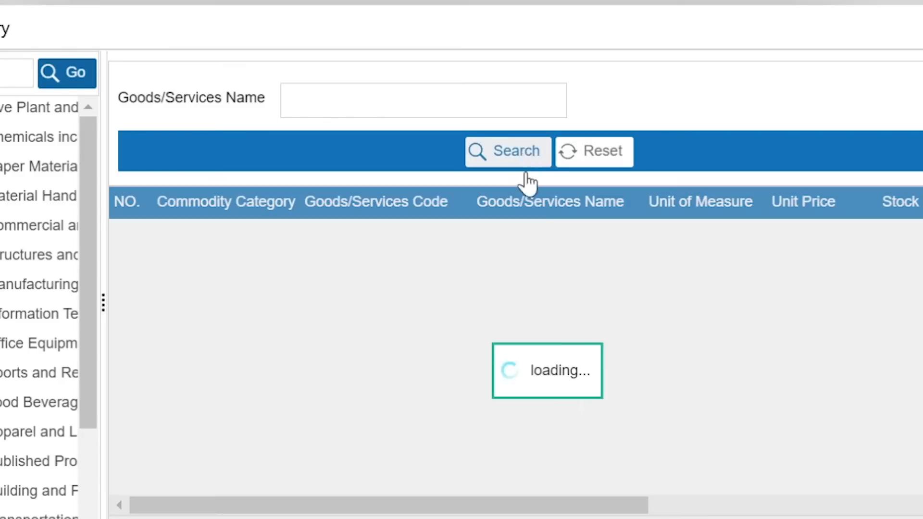
scroll(718, 343, down, 5)
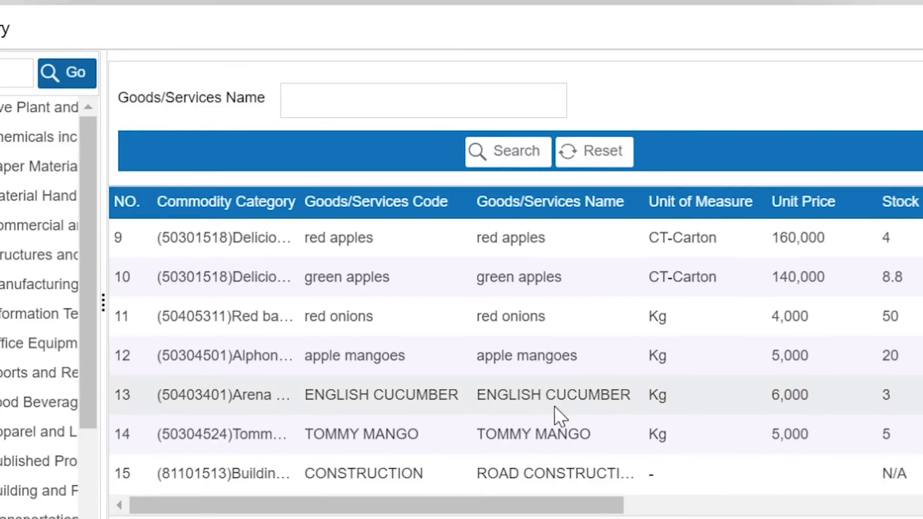
click(567, 395)
scroll(569, 388, down, 3)
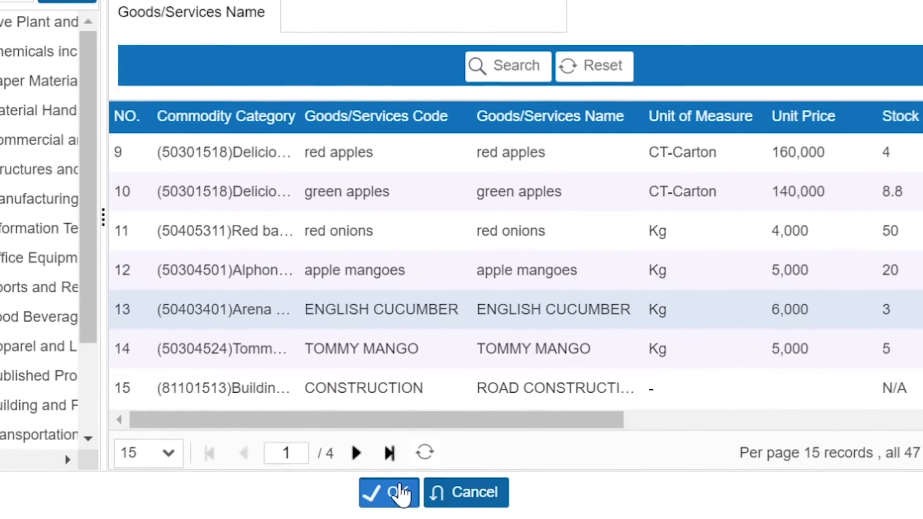
click(396, 492)
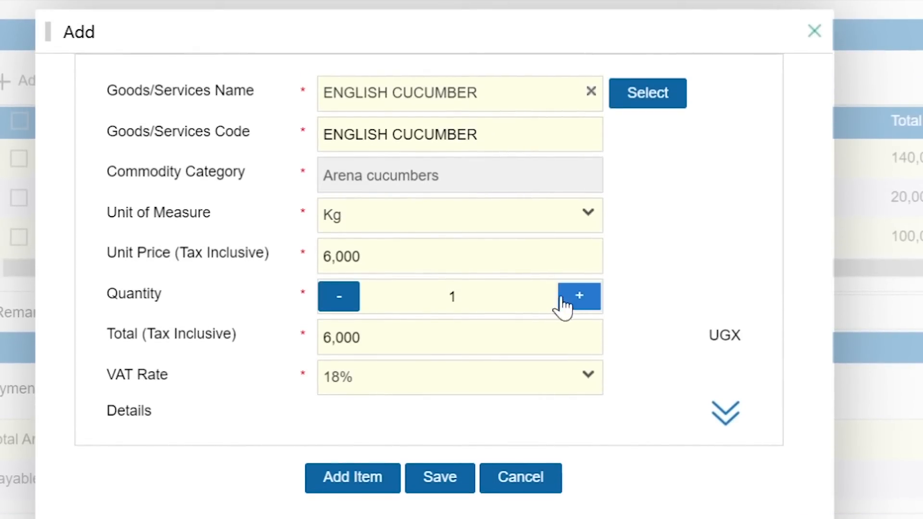
click(580, 298)
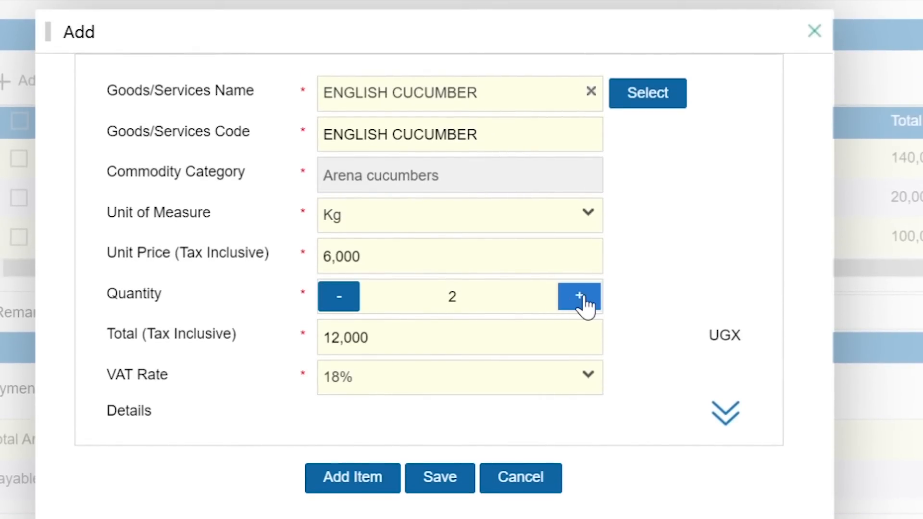
click(345, 476)
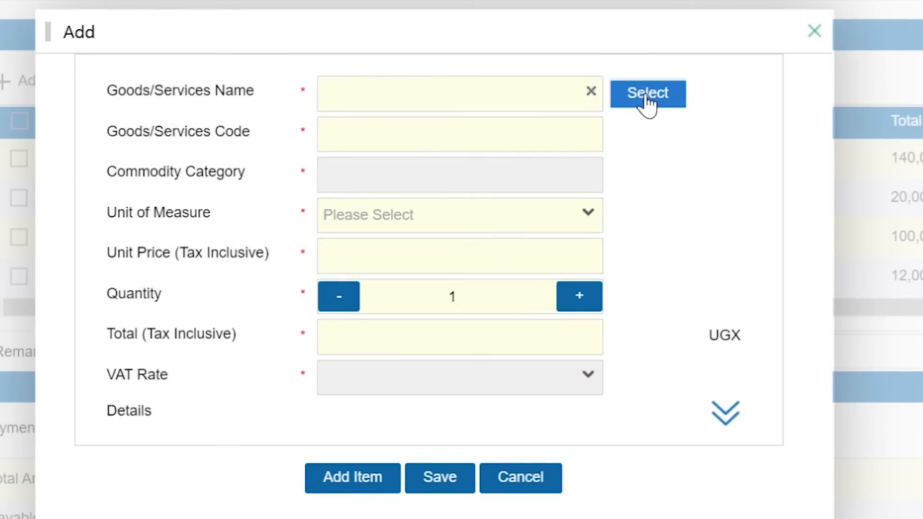
Add TOMMY MANGO, 1 Kg at 5,000, and save the line
click(647, 95)
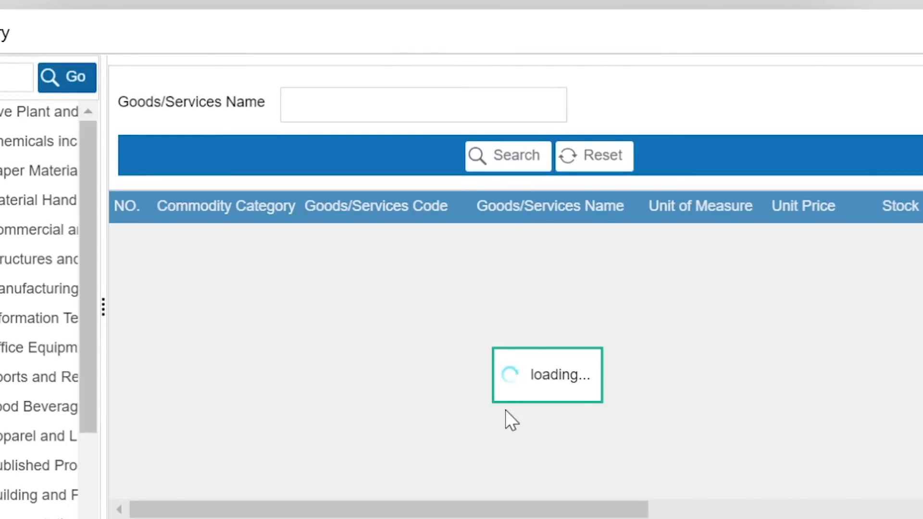
scroll(548, 375, down, 6)
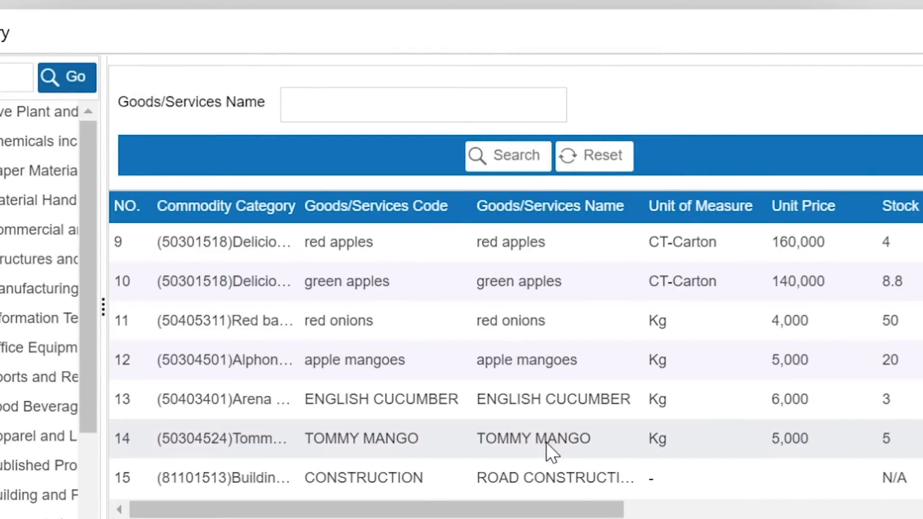
click(553, 448)
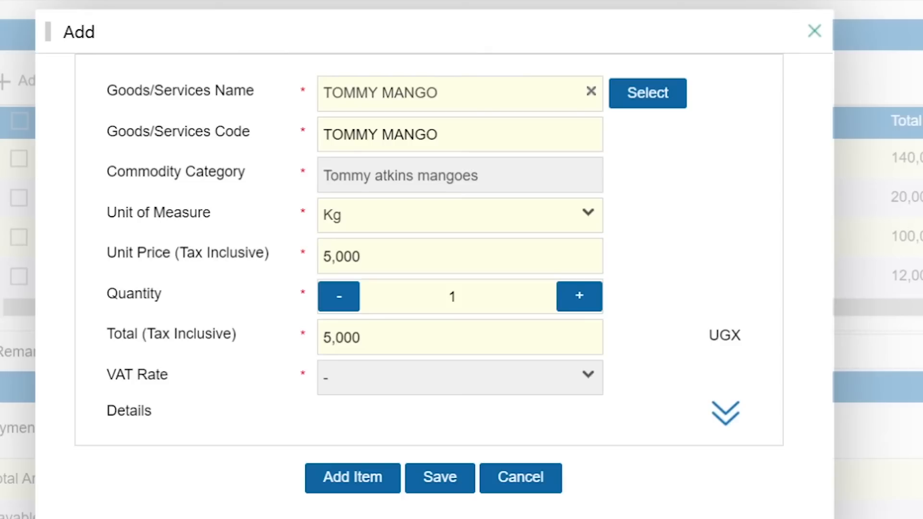
click(441, 478)
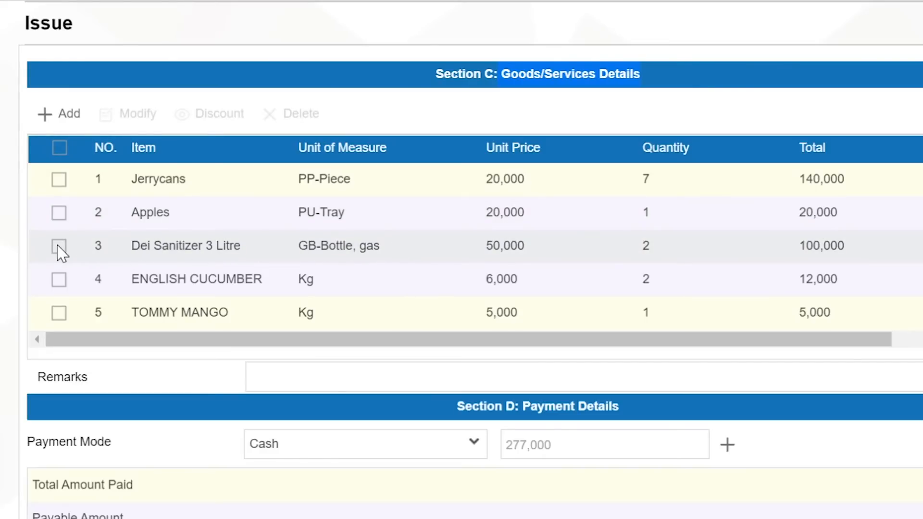
Delete the Dei Sanitizer 3 Litre row, leaving a cash total of 177,000
click(59, 247)
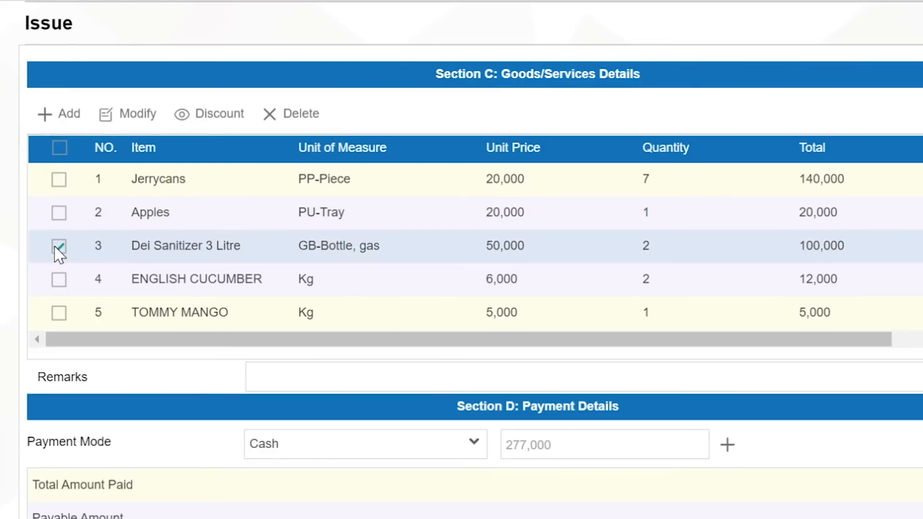
click(298, 118)
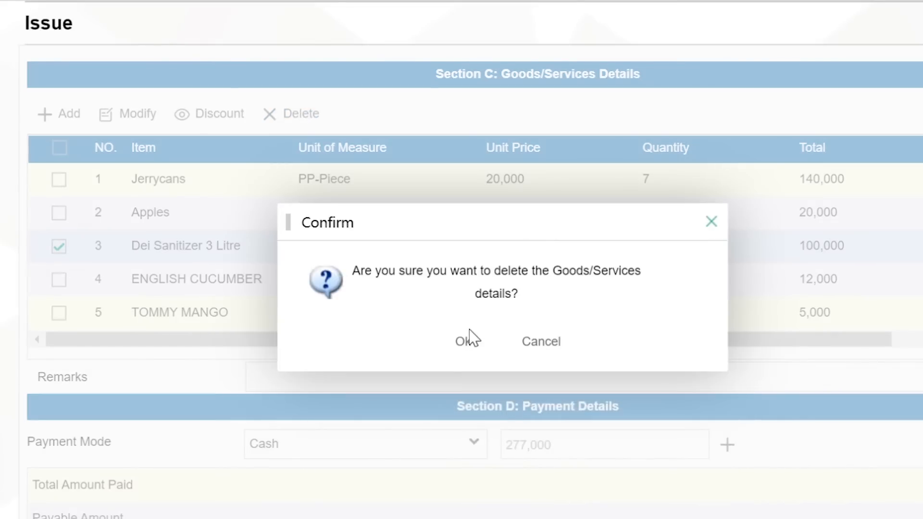
click(463, 343)
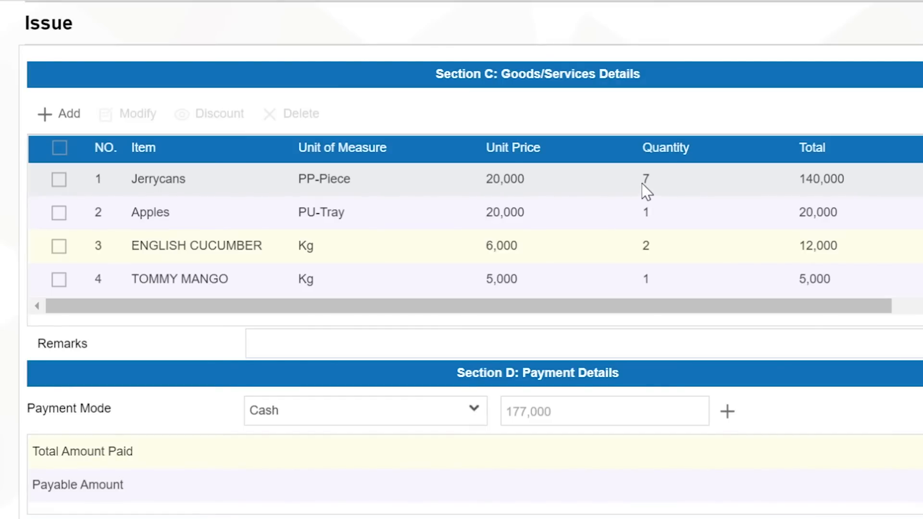
Reduce the Jerrycans quantity from 7 to 6 so its total becomes 120,000
click(59, 180)
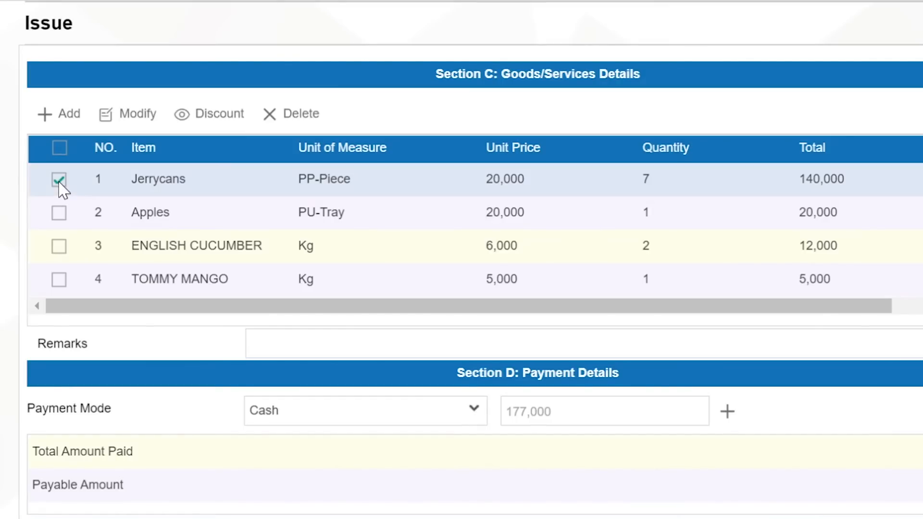
click(132, 119)
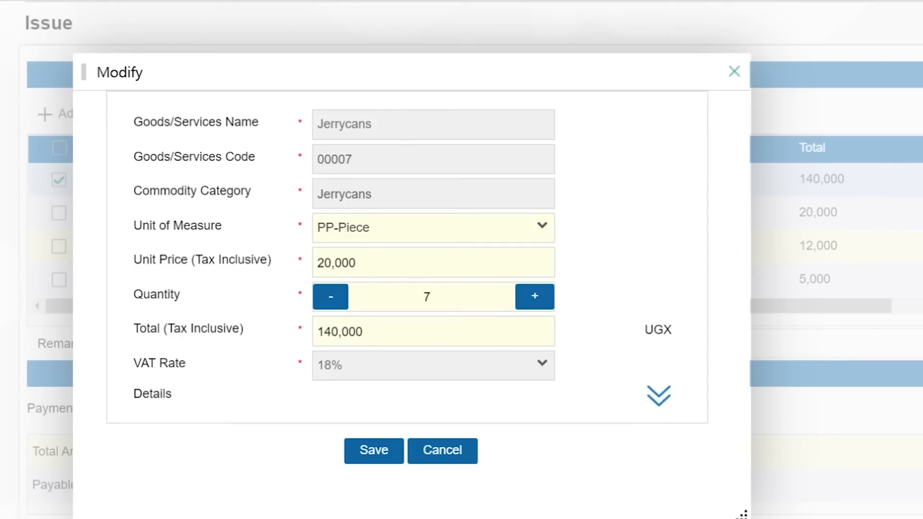
click(332, 301)
click(371, 454)
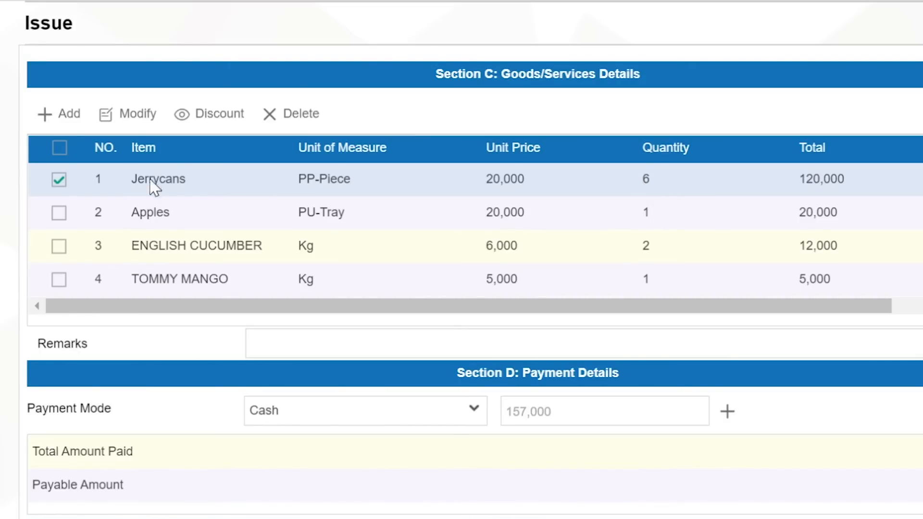
Add a -20,000 discount (rate 16.667) to the Jerrycans line
click(502, 217)
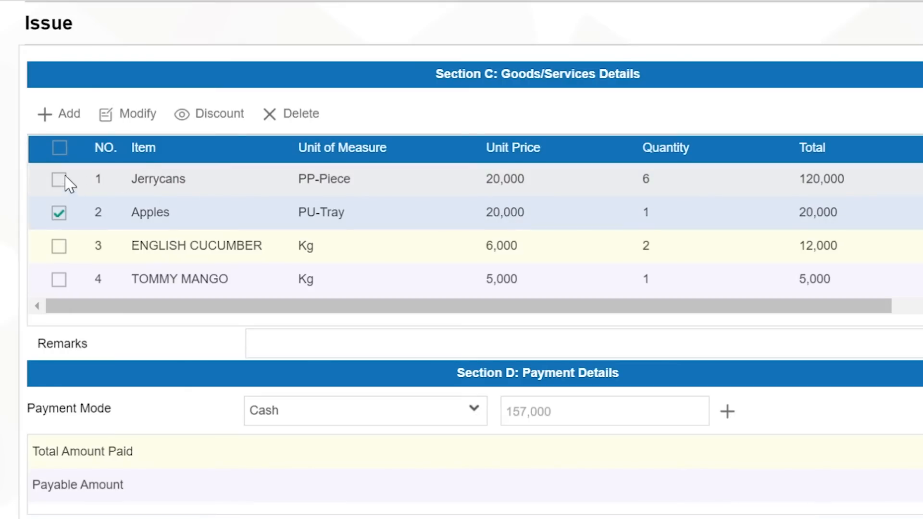
click(181, 179)
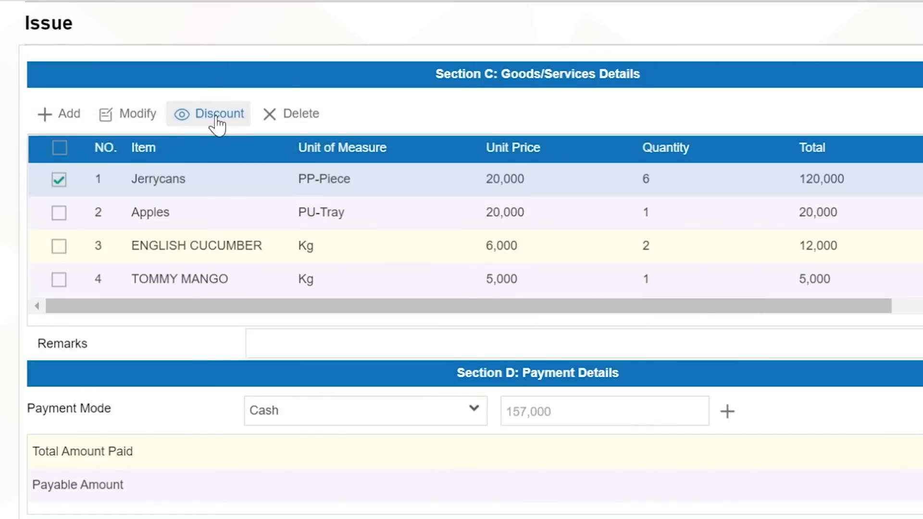
click(219, 116)
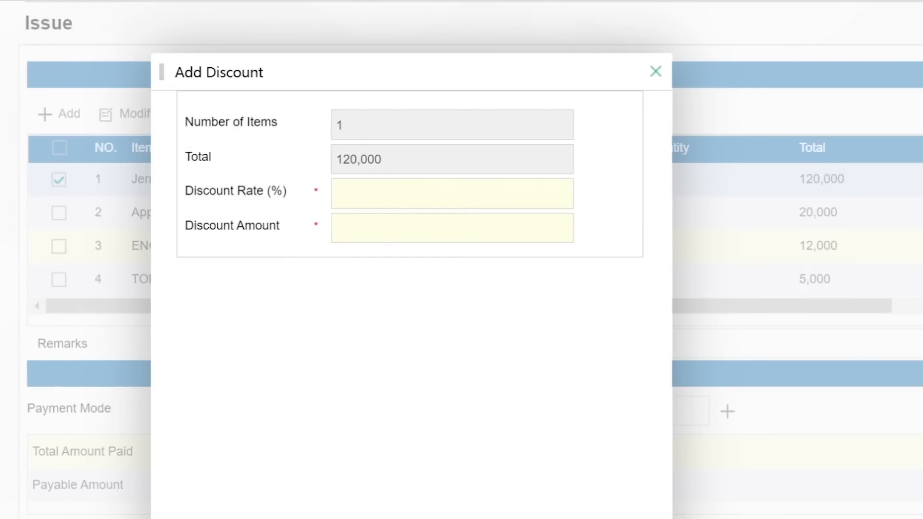
click(370, 194)
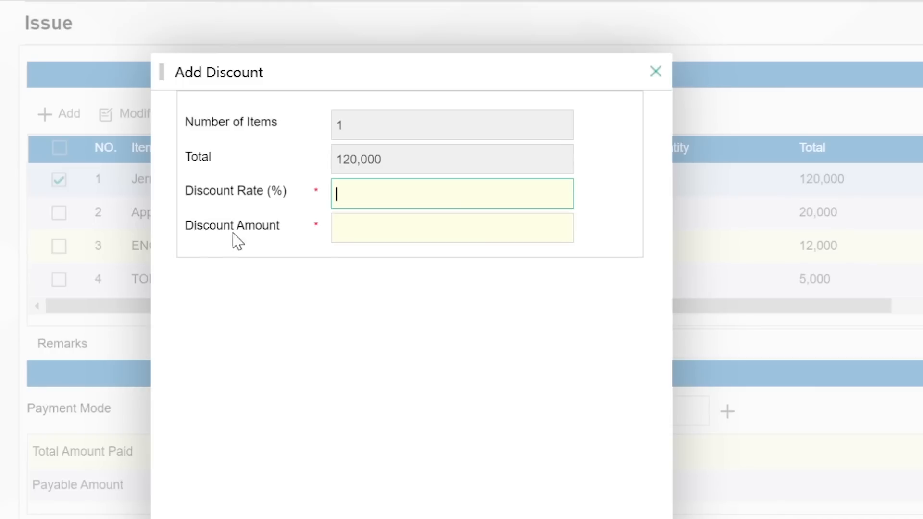
click(384, 229)
text(-200000)
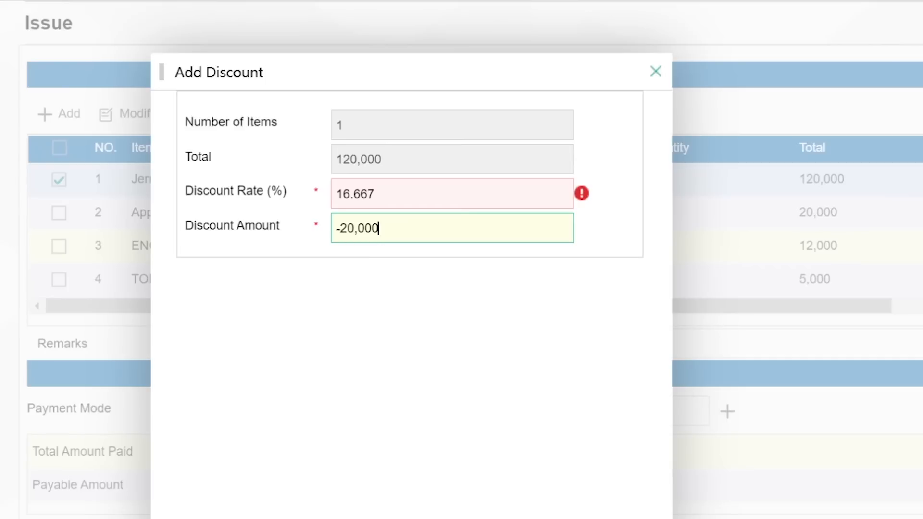
click(385, 194)
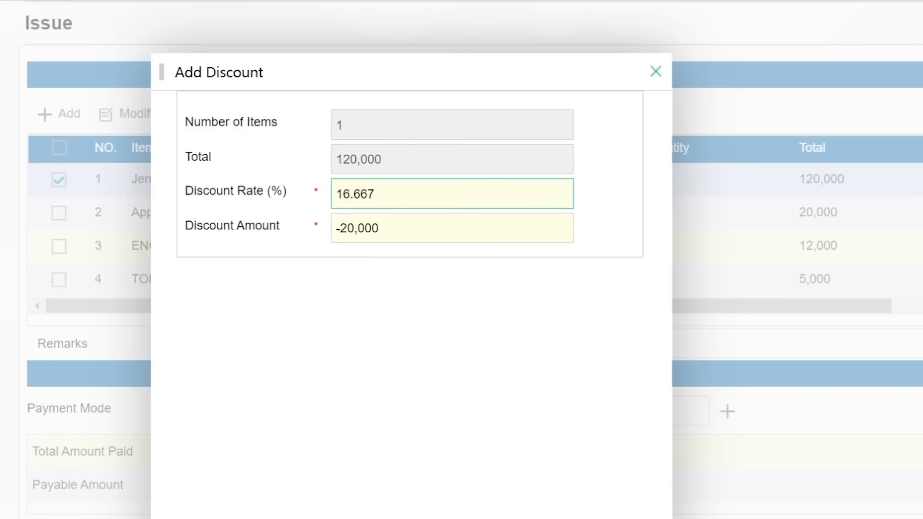
drag(385, 195, 310, 196)
click(409, 195)
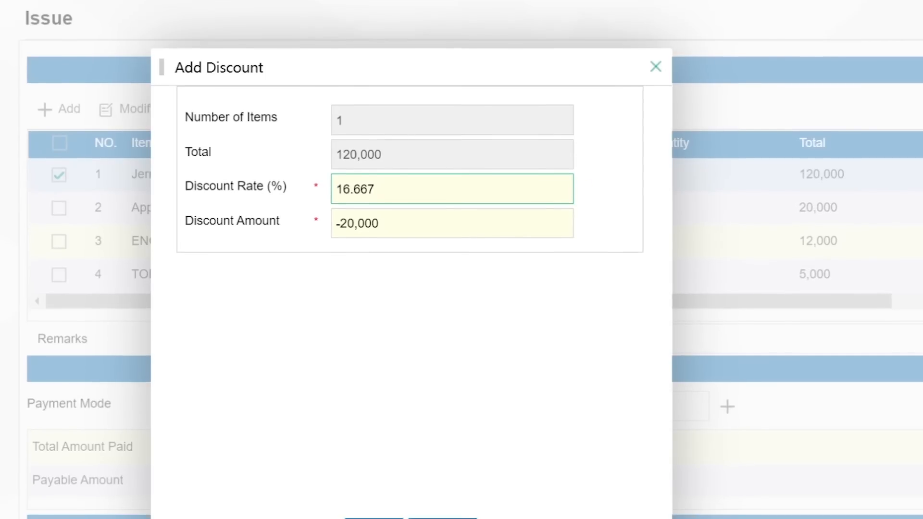
click(372, 509)
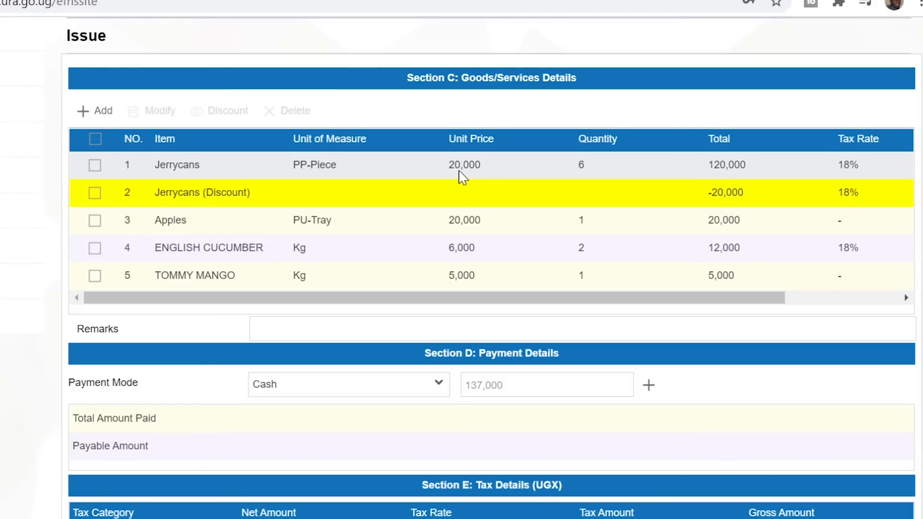
Start a new goods line using Construction (code 00006, Building maintenance service) from the catalogue
click(92, 123)
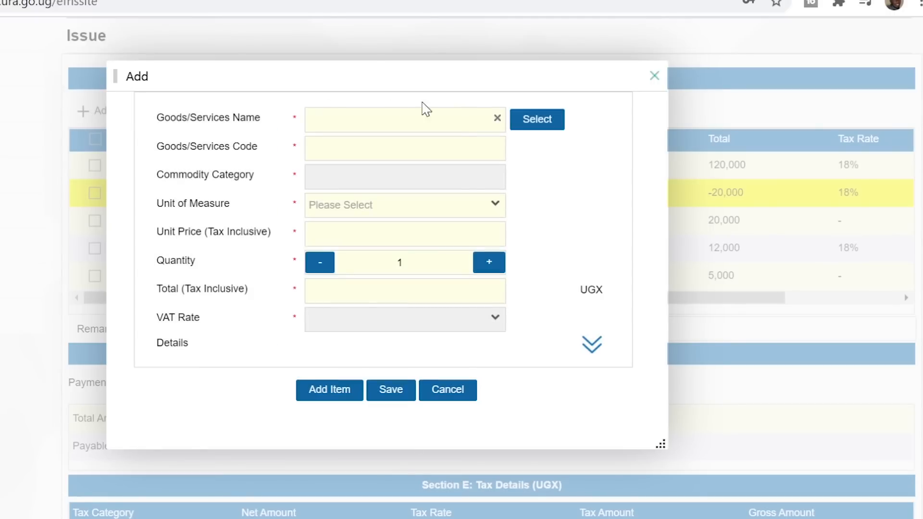
click(534, 124)
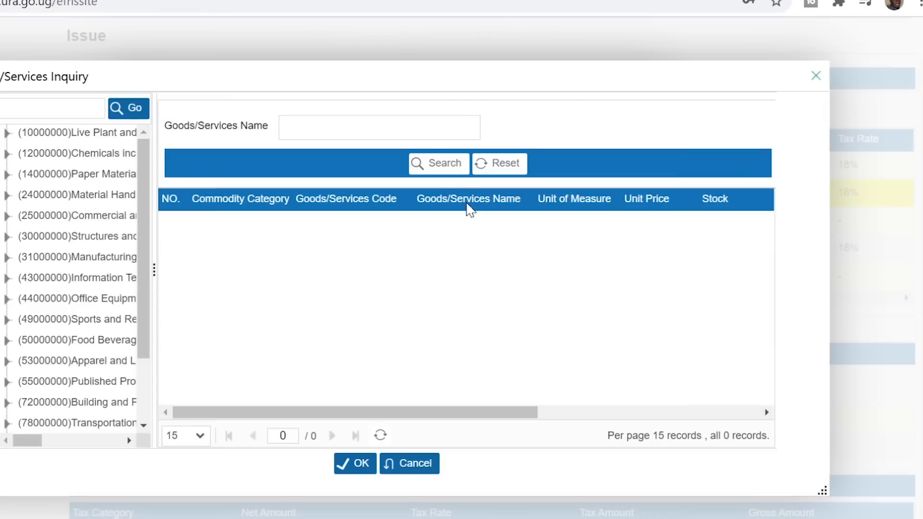
click(442, 165)
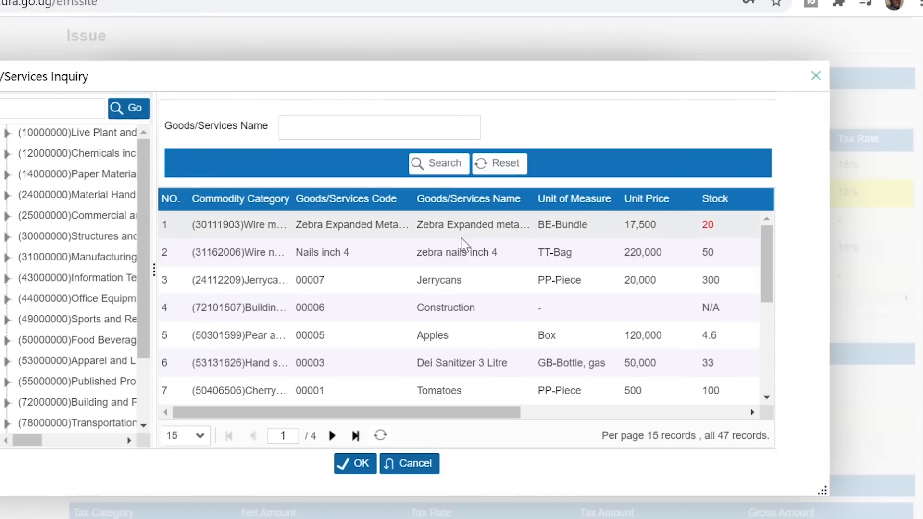
drag(773, 268, 775, 289)
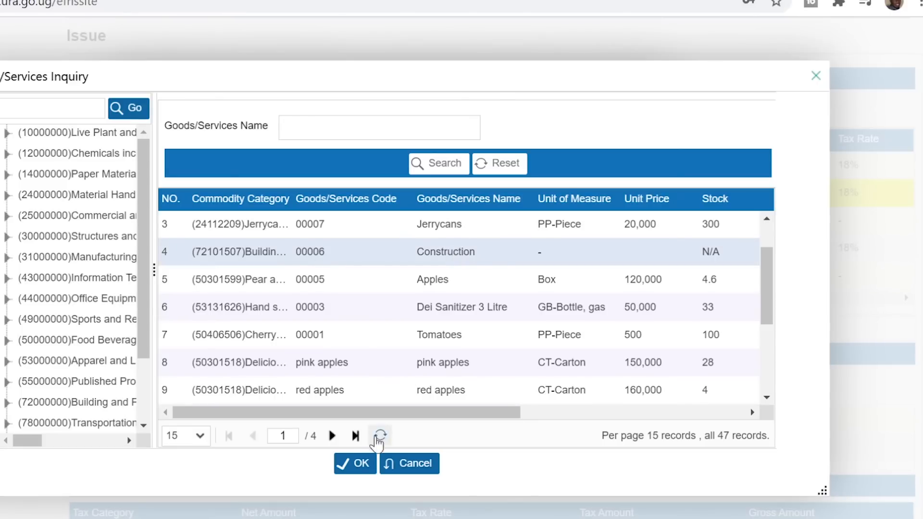
click(359, 465)
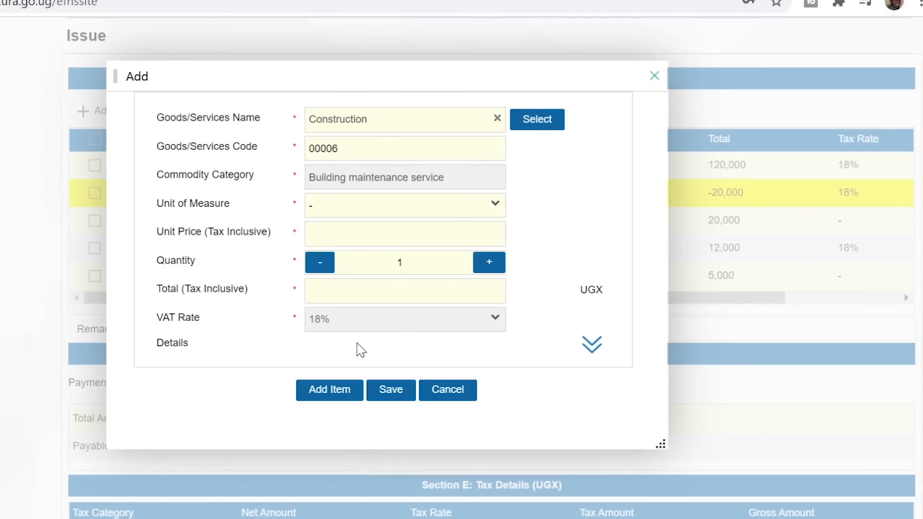
Save the Construction line with a 20,000,000 unit price and quantity 1
click(309, 294)
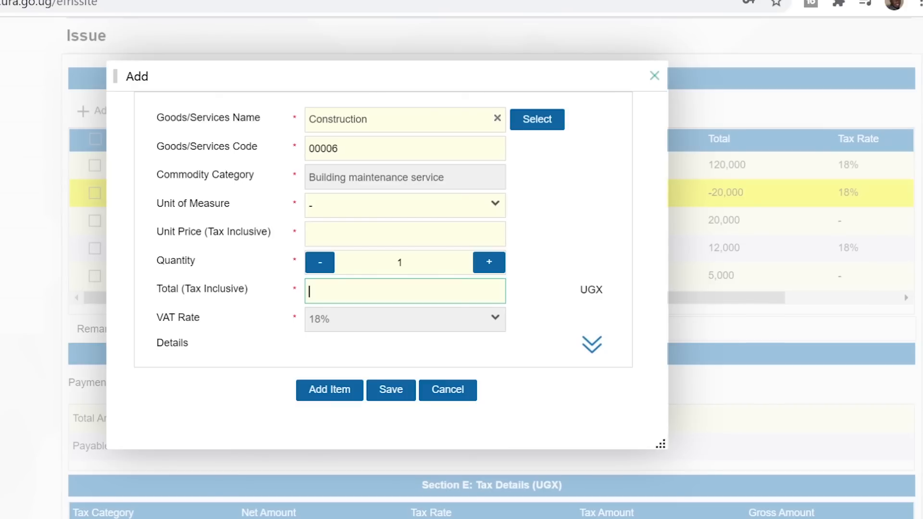
text(000,000)
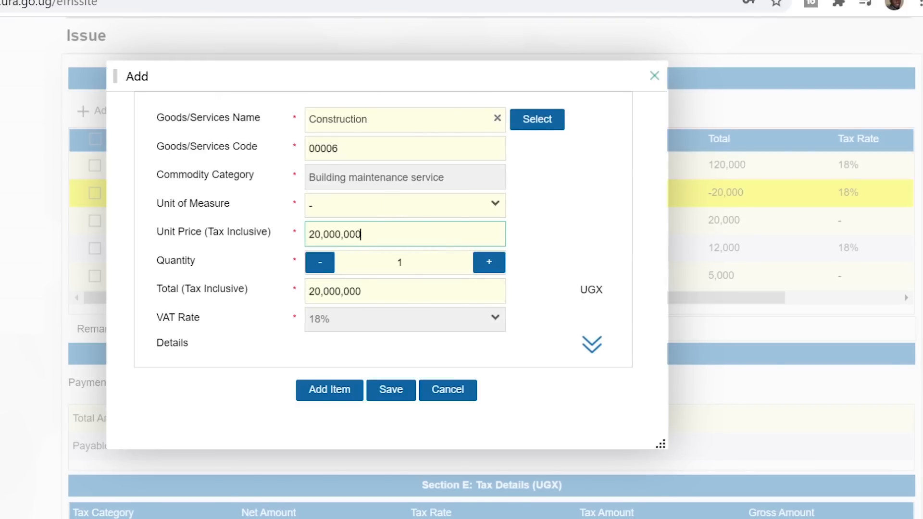
click(499, 204)
click(499, 203)
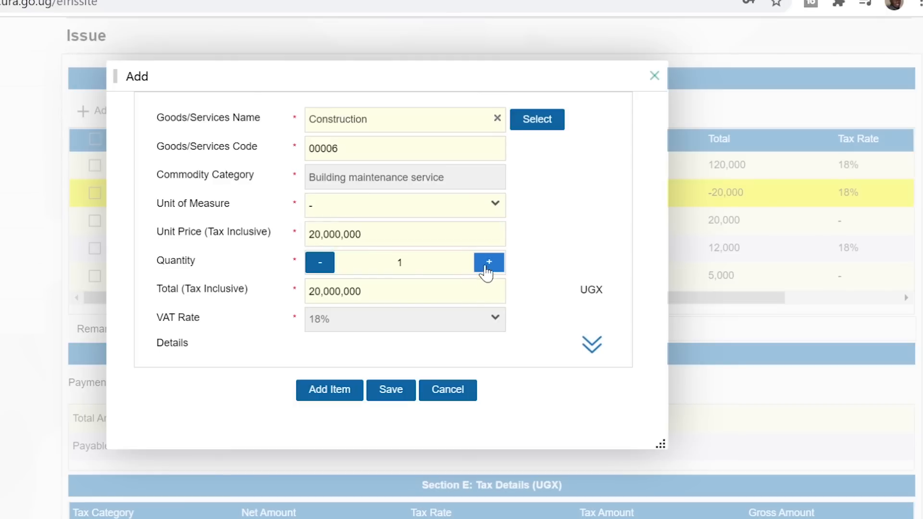
click(490, 264)
click(322, 267)
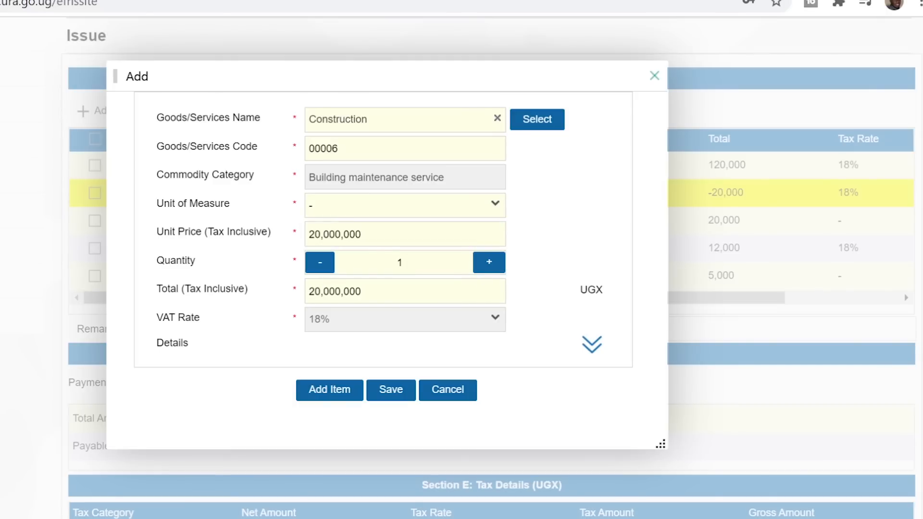
drag(362, 235, 307, 234)
click(362, 235)
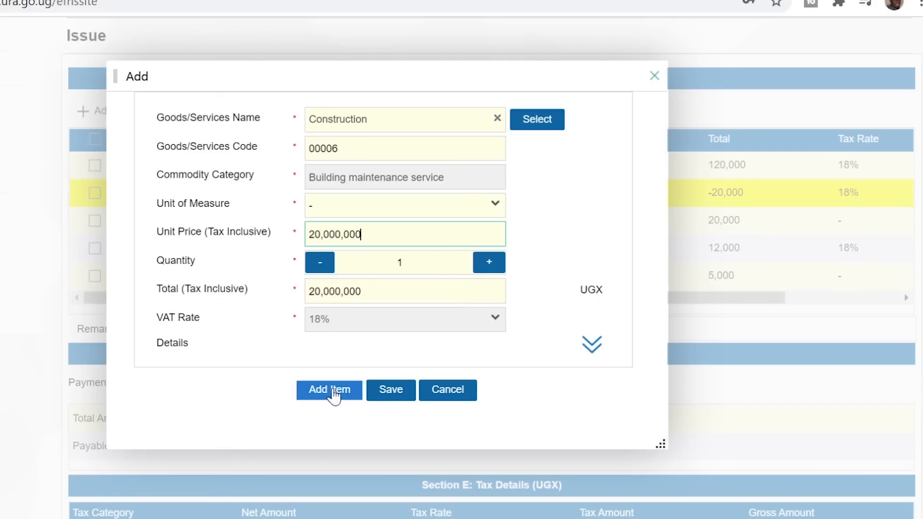
click(389, 393)
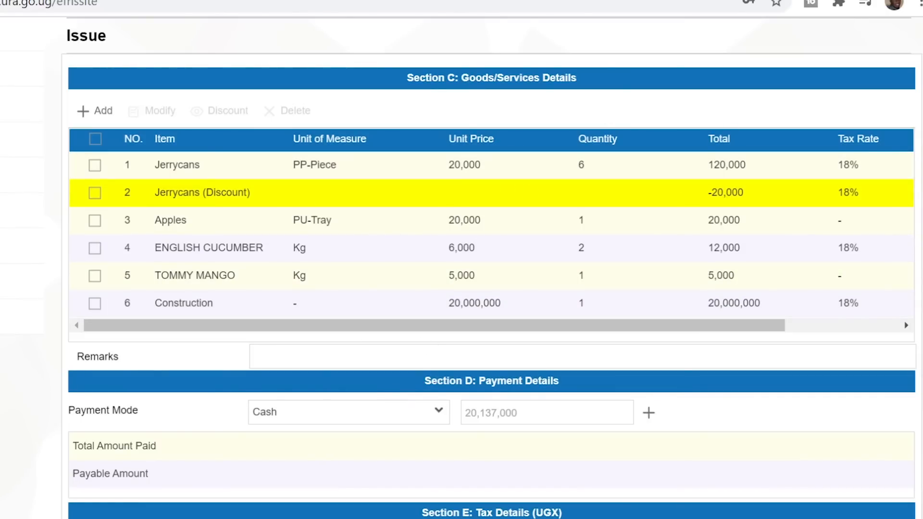
Keep Cash as the Section D payment mode and select its amount box for a partial payment
scroll(492, 267, down, 4)
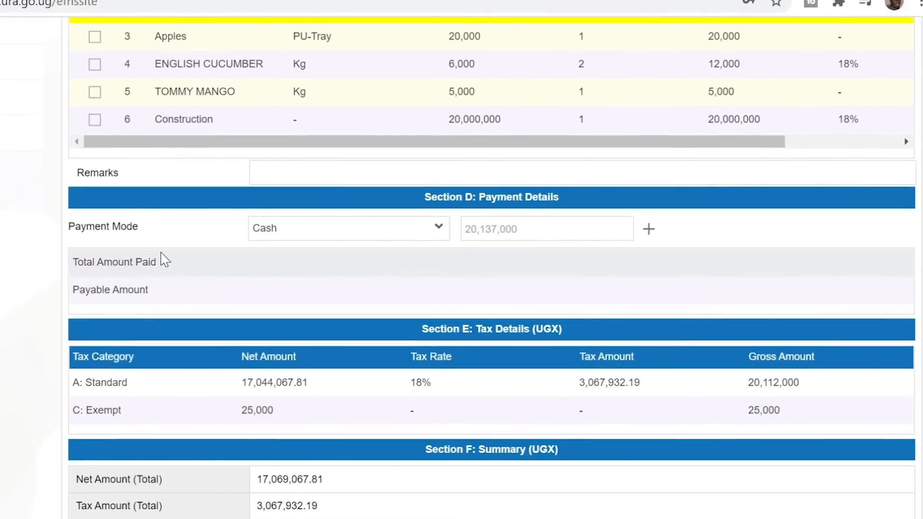
click(438, 234)
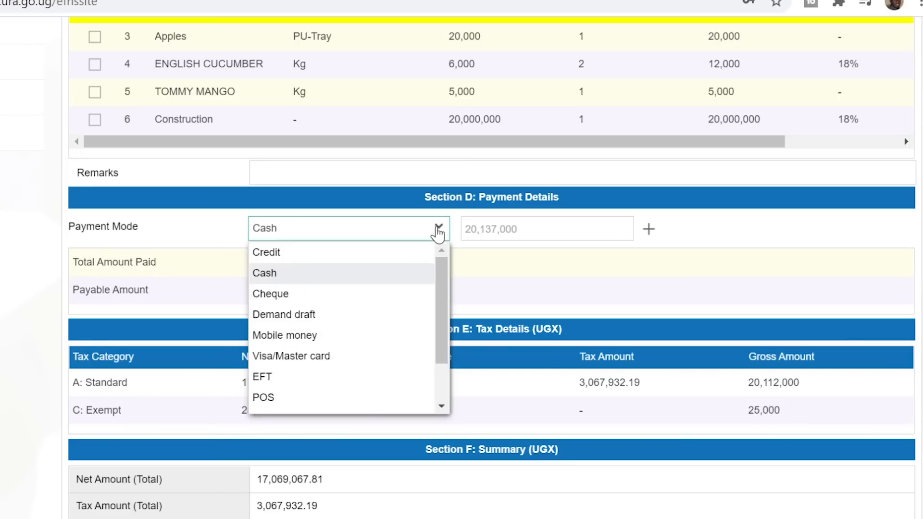
click(284, 257)
click(340, 232)
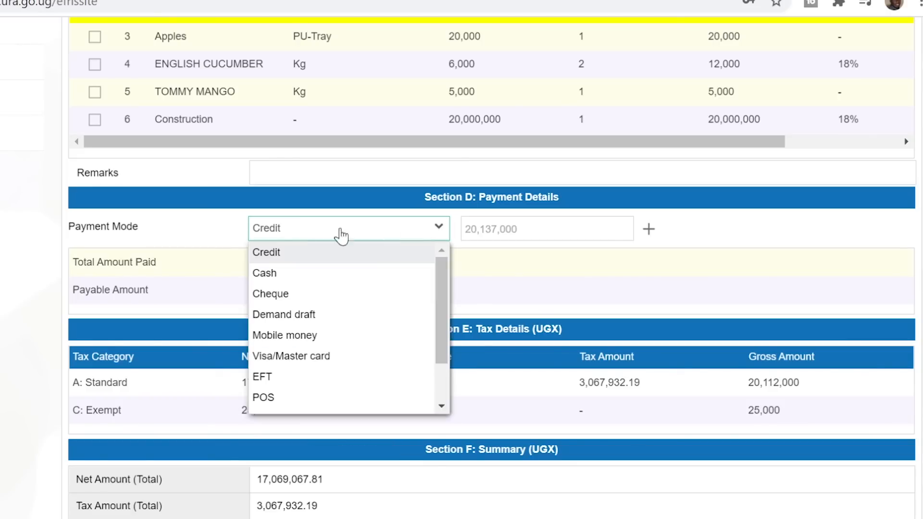
click(264, 282)
click(438, 232)
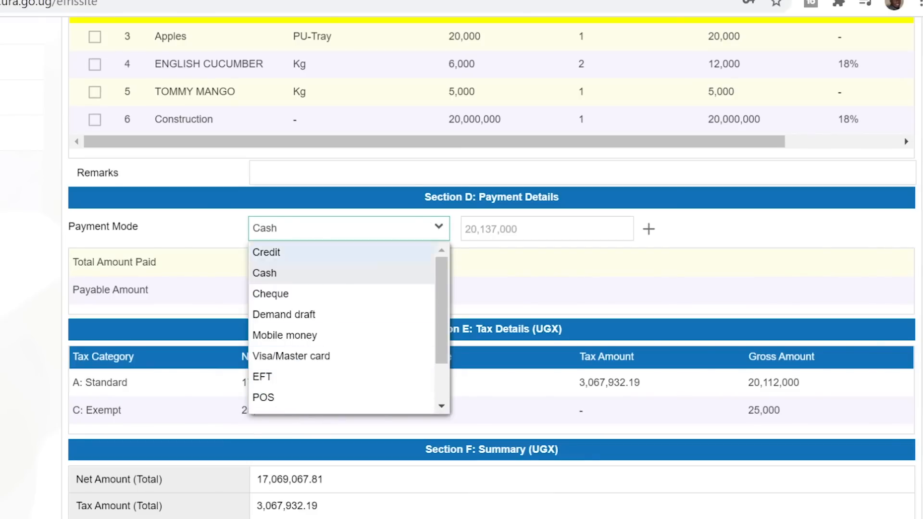
click(439, 230)
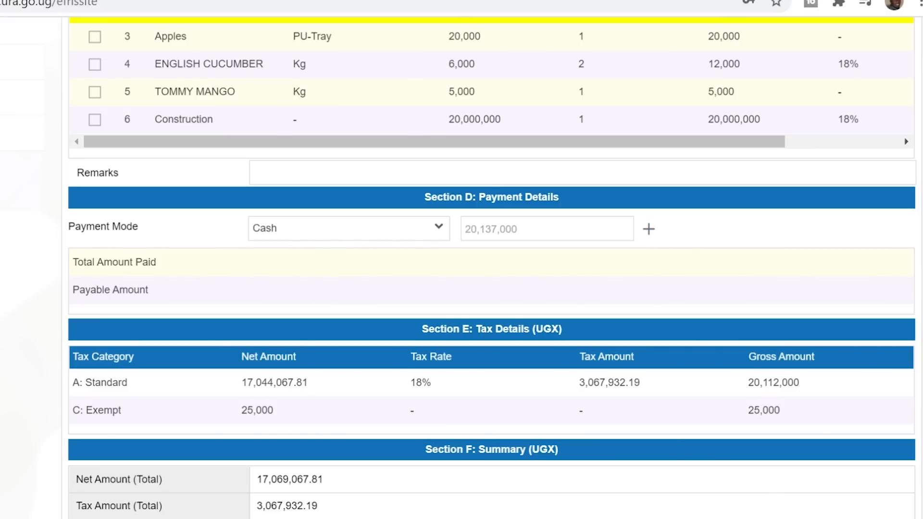
click(510, 229)
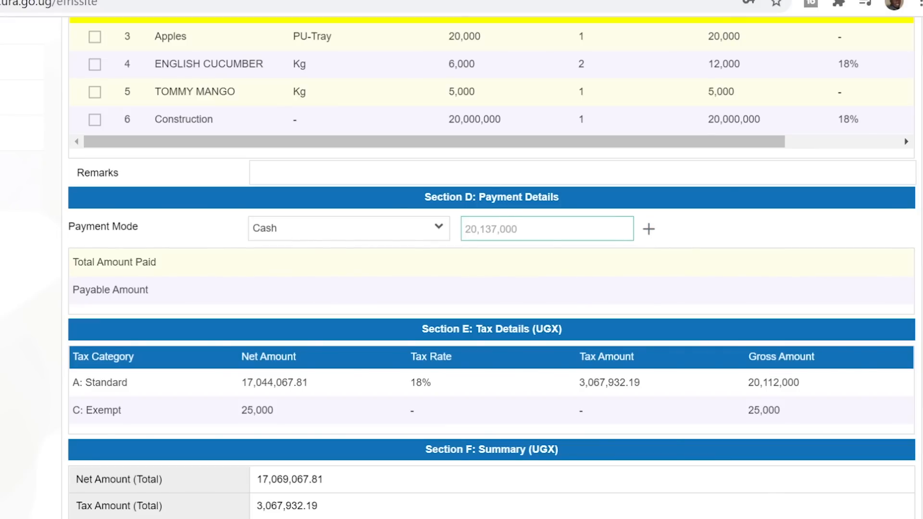
scroll(822, 174, up, 3)
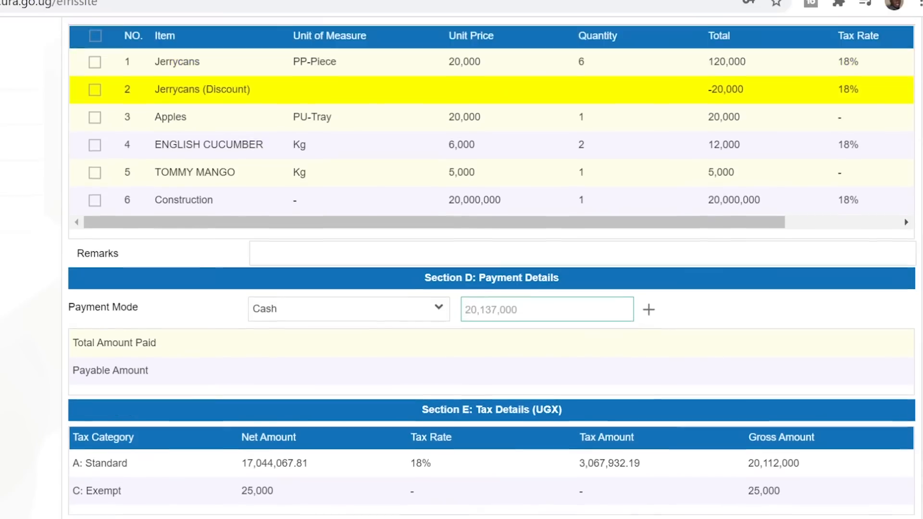
scroll(737, 191, down, 6)
scroll(738, 191, up, 6)
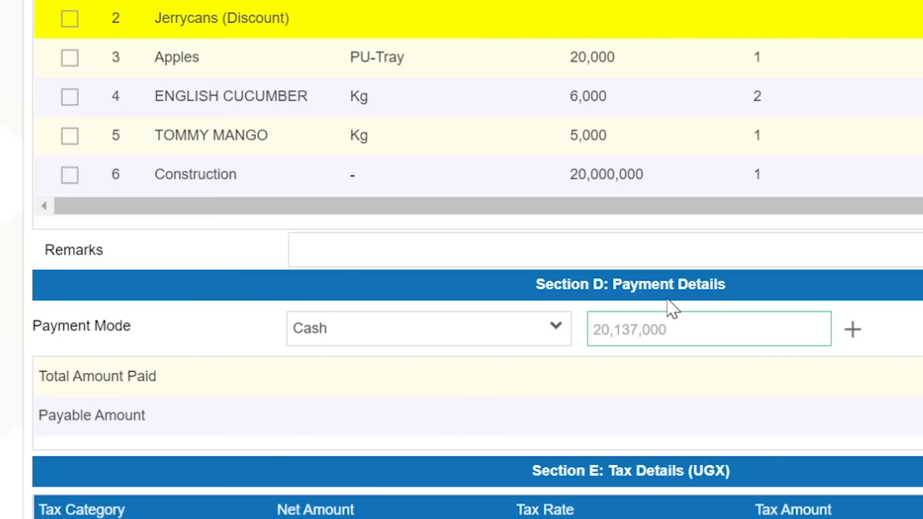
Add a Cash payment of 10,000,000
text(10,000,000)
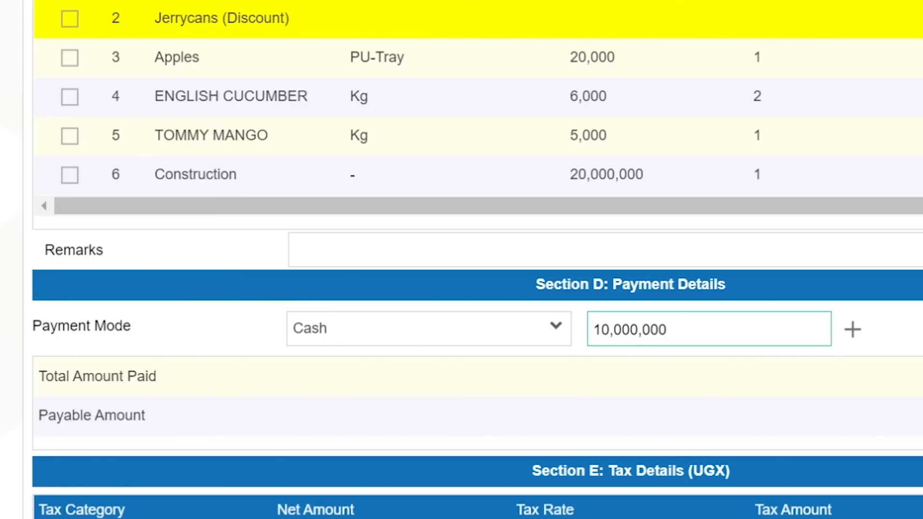
scroll(461, 260, down, 2)
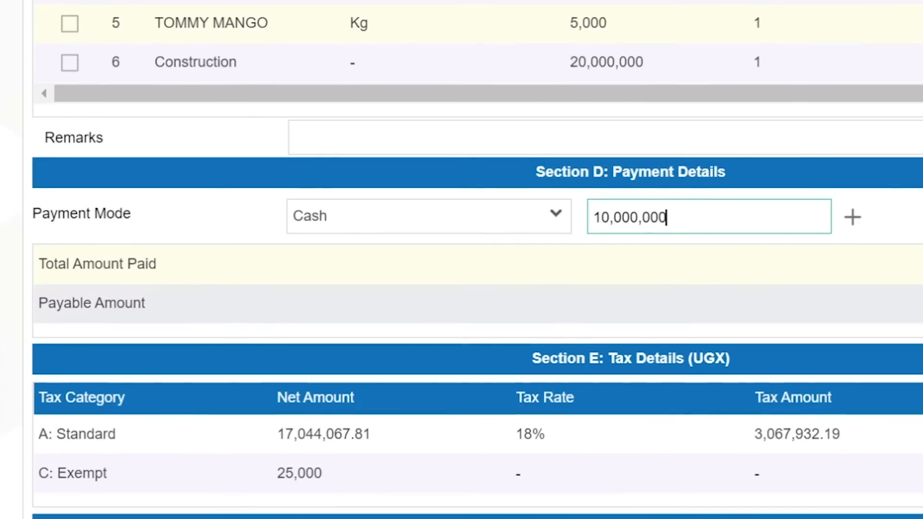
click(854, 217)
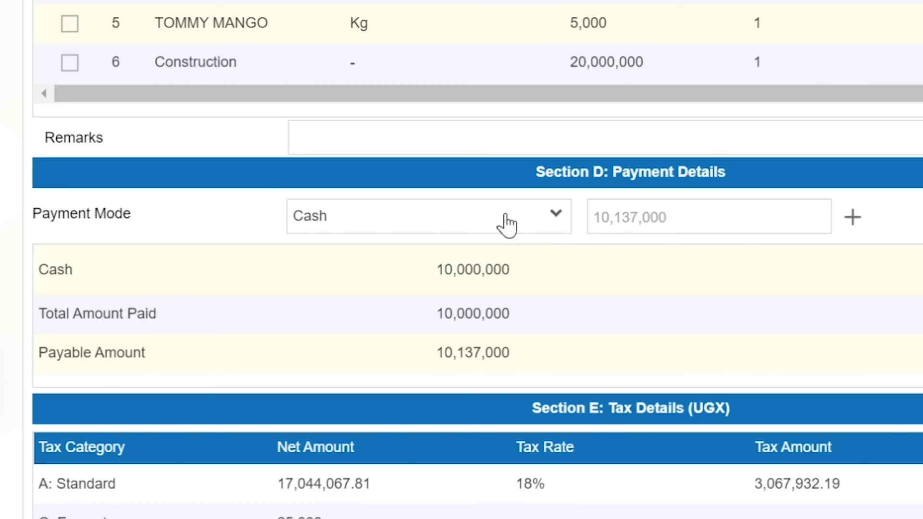
Add a Credit payment of 5,000,000, leaving 5,137,000 payable
click(558, 217)
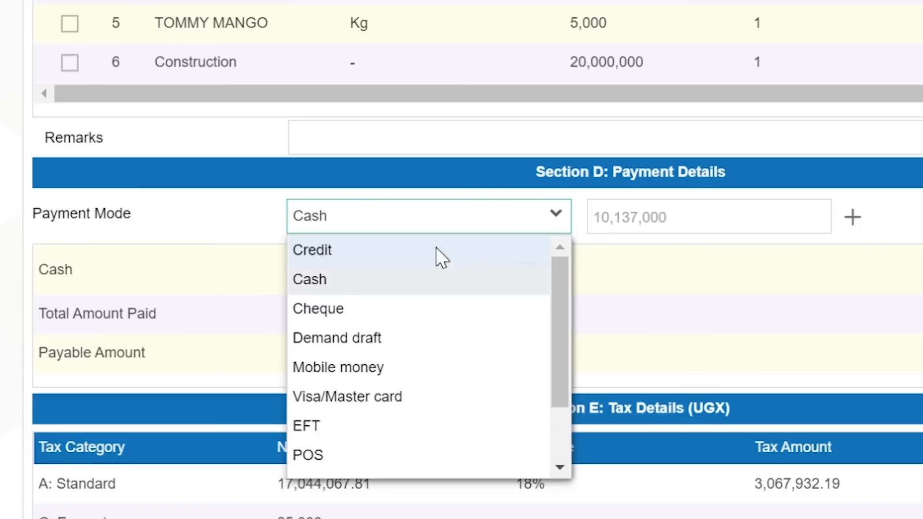
click(339, 249)
click(674, 217)
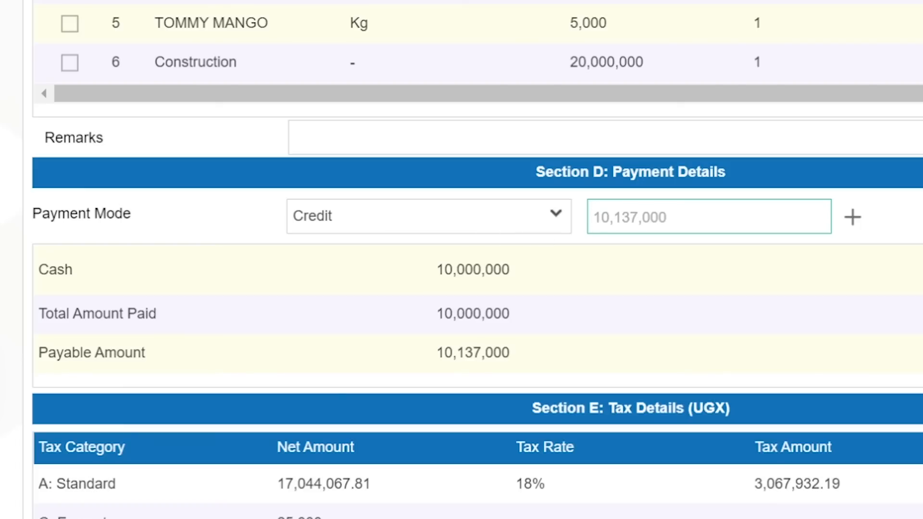
text(5000000)
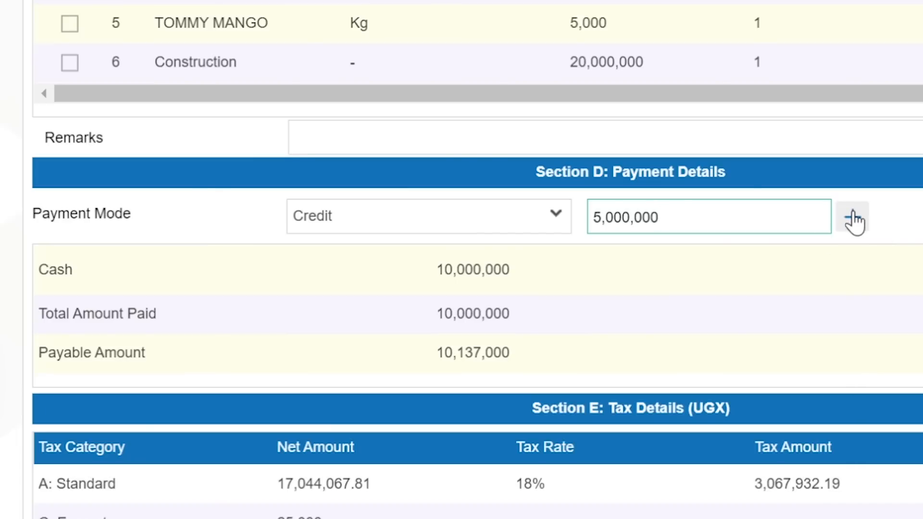
click(854, 223)
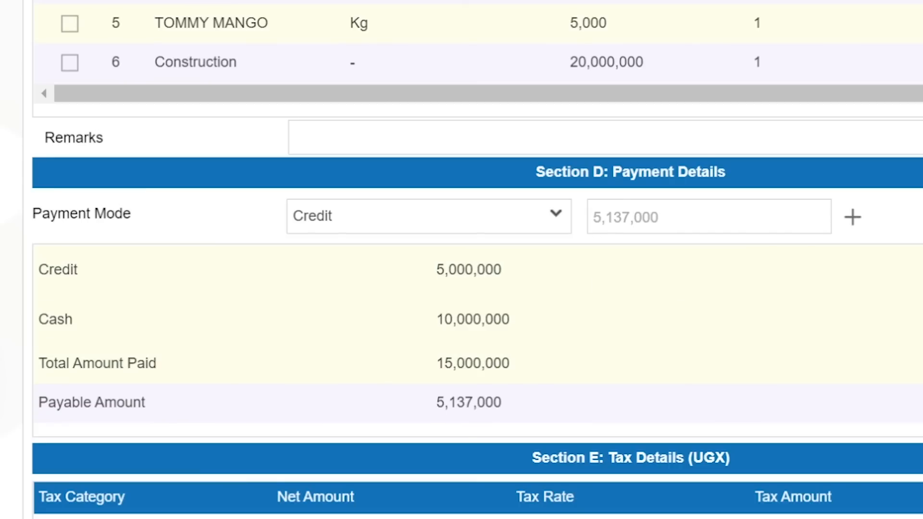
Add a Cheque payment of 5,137,000, bringing the payable balance to 0
scroll(612, 82, down, 3)
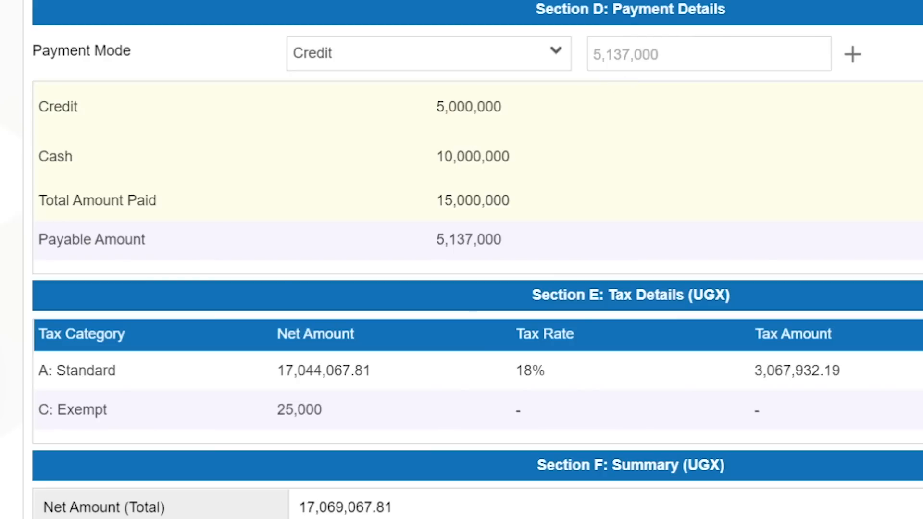
click(595, 55)
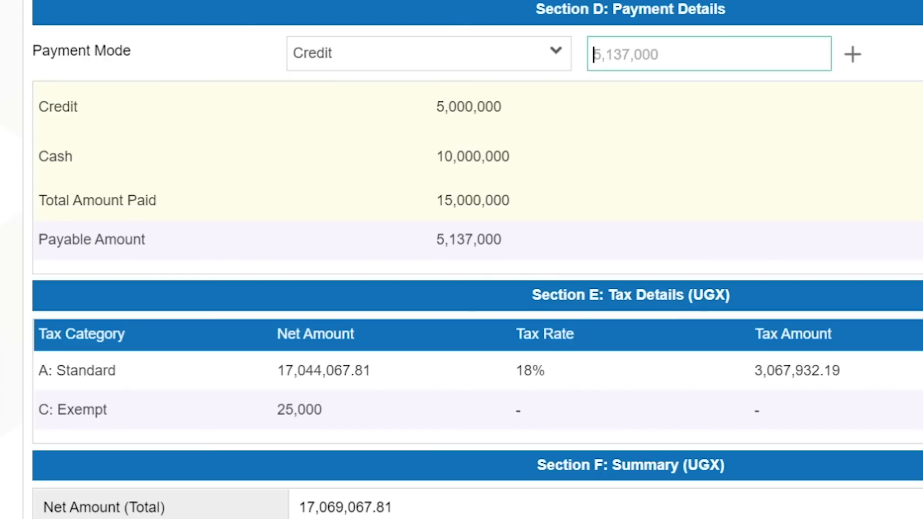
text(5)
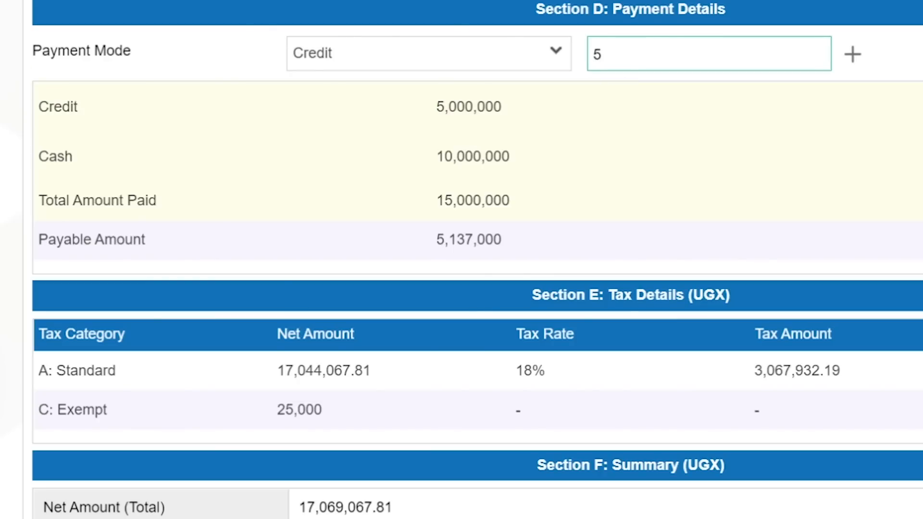
text(,137,000)
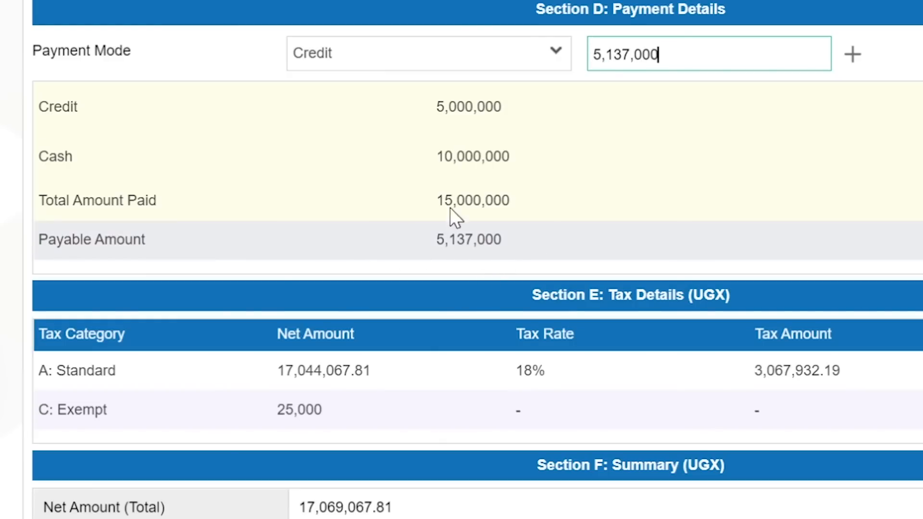
click(555, 56)
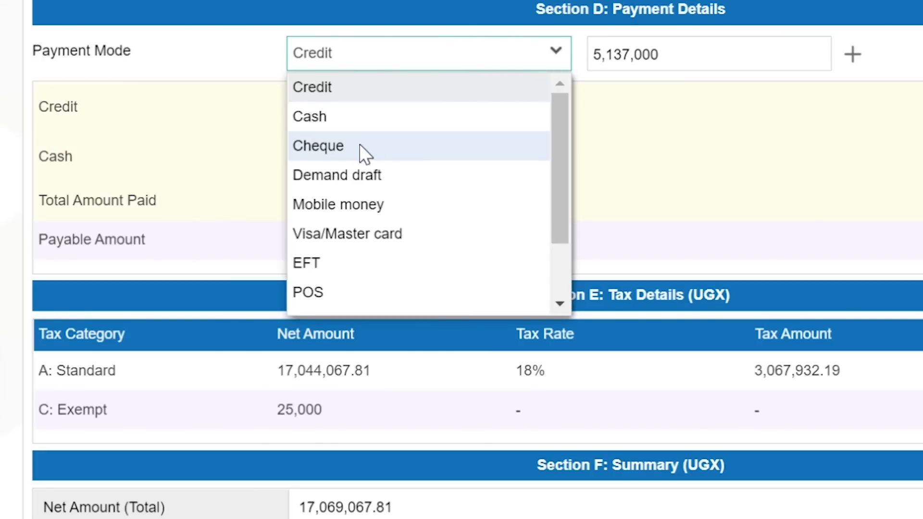
click(337, 153)
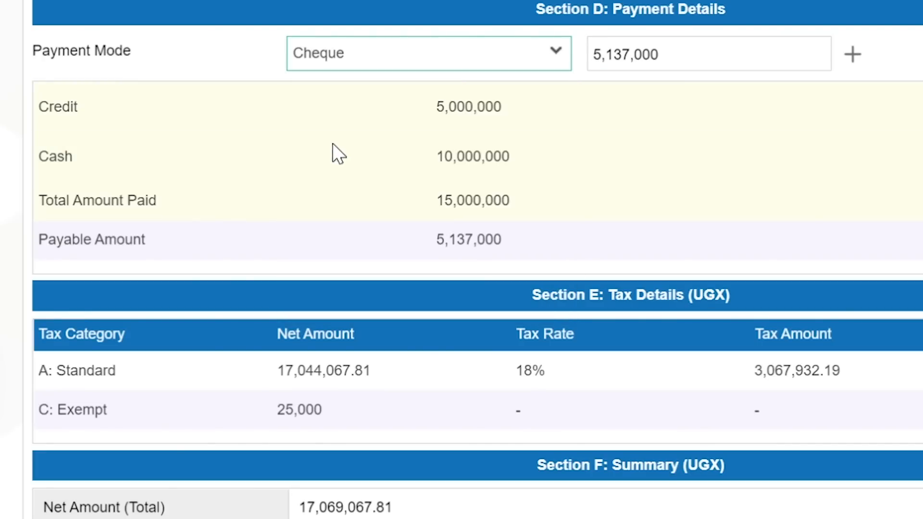
click(856, 57)
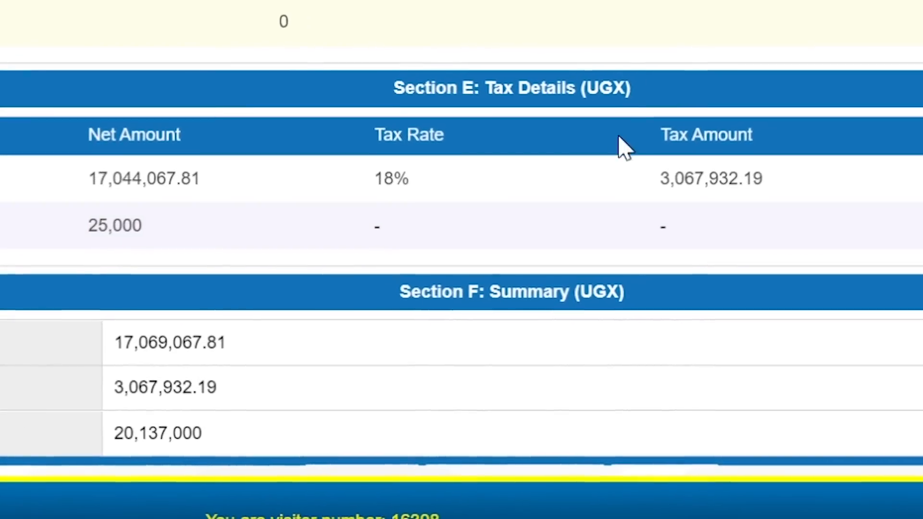
scroll(624, 141, down, 1)
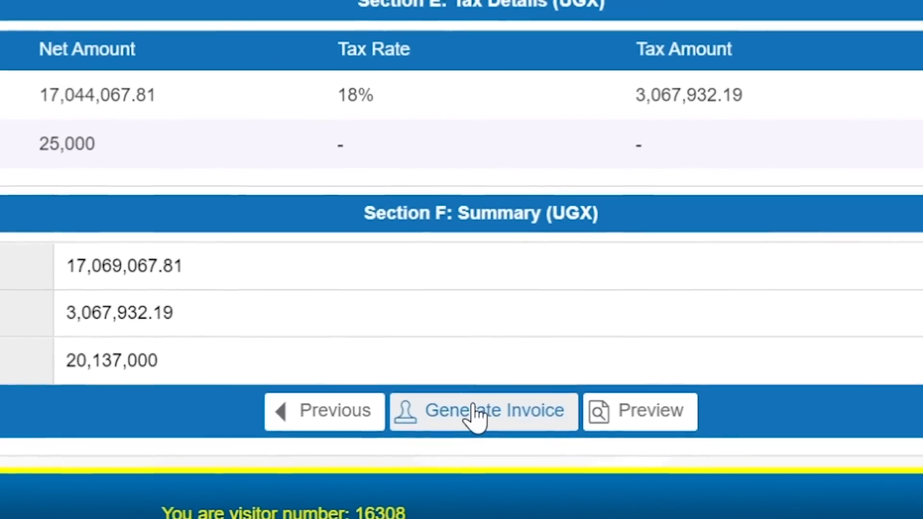
Generate and confirm the invoice, bringing up its e-INVOICE/TAX INVOICE PDF preview
click(477, 419)
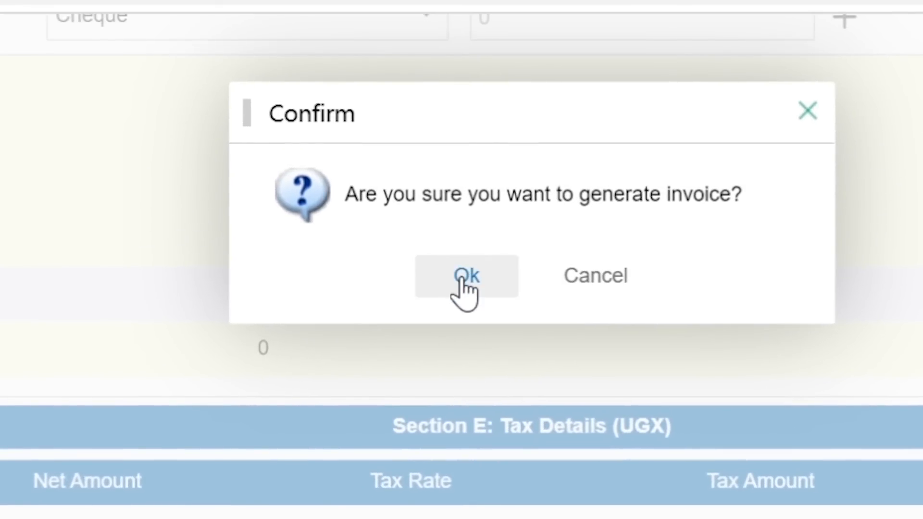
click(462, 283)
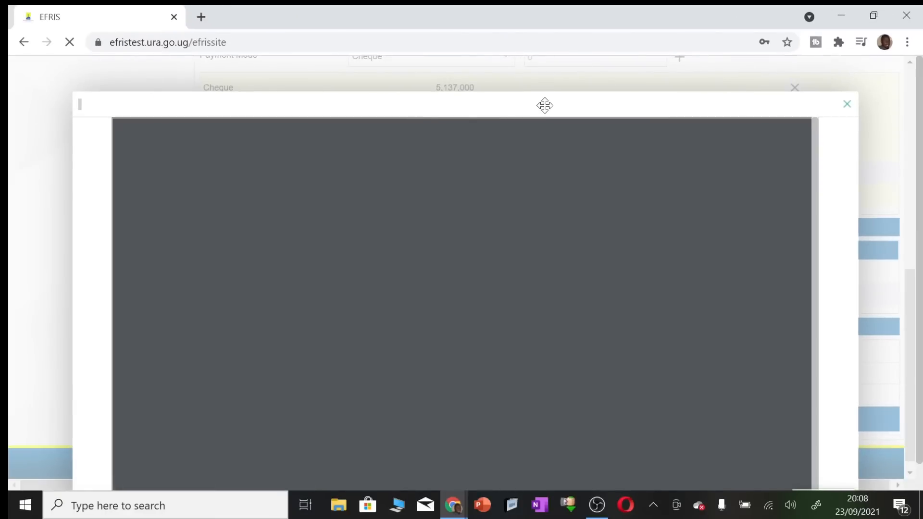
drag(544, 105, 571, 20)
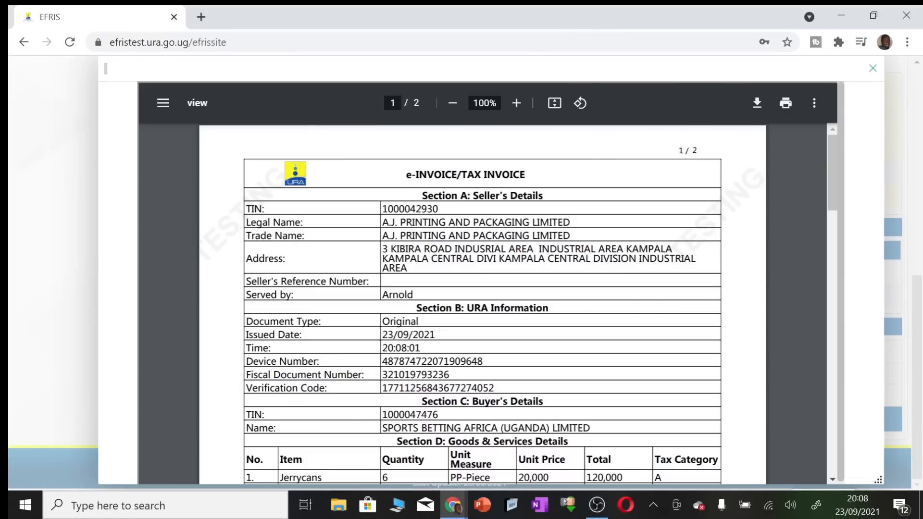
Review the two-page invoice PDF and download it
scroll(741, 221, down, 5)
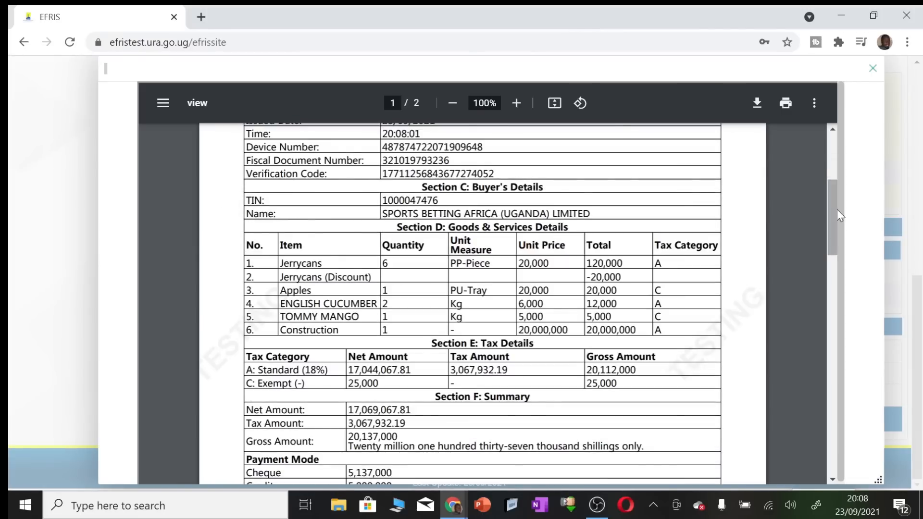
drag(837, 211, 826, 335)
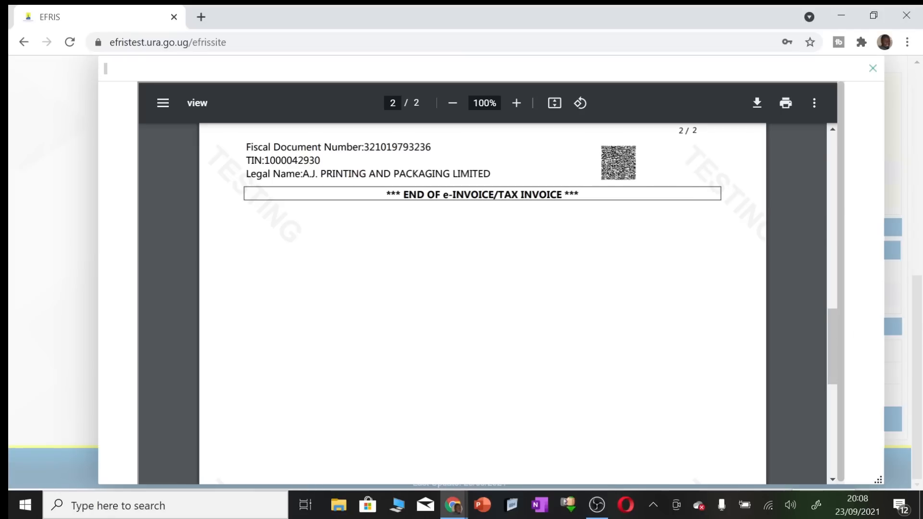
scroll(764, 230, up, 10)
scroll(764, 230, up, 4)
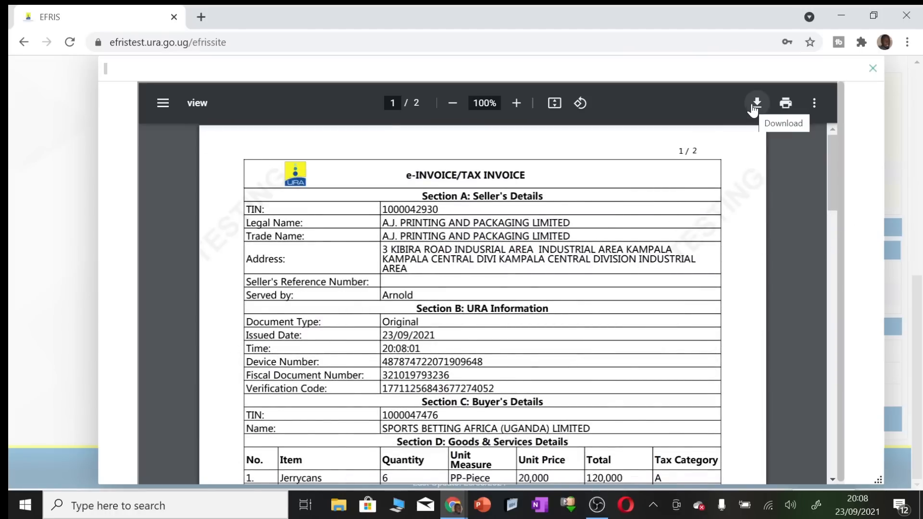
click(753, 105)
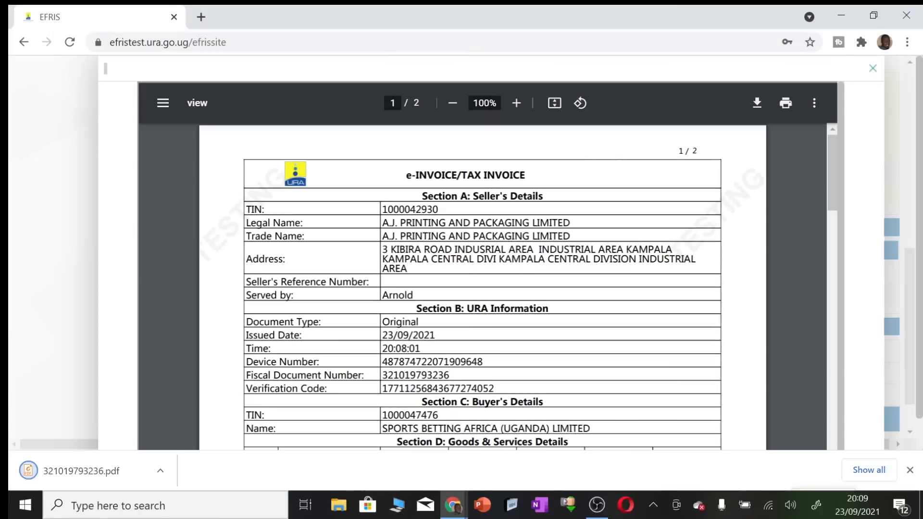